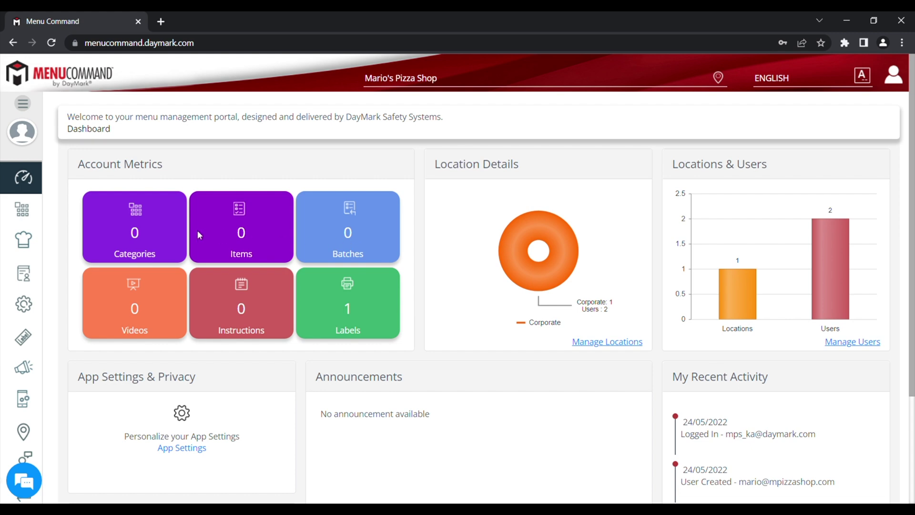
Step: Reveal the Menu Data entry in the expanded left navigation sidebar
mouse_move(29, 214)
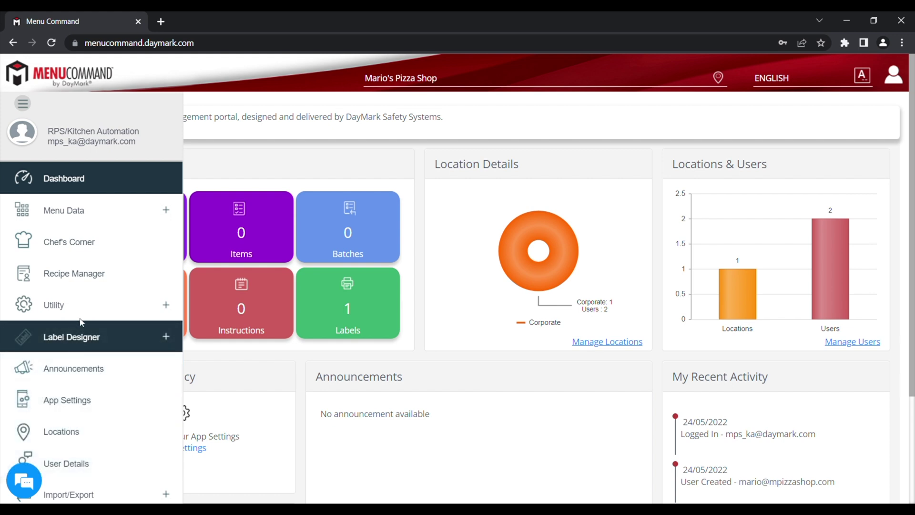
Step: From Menu Data's Categories list, add a category named 'Pizzas' and save it
click(74, 214)
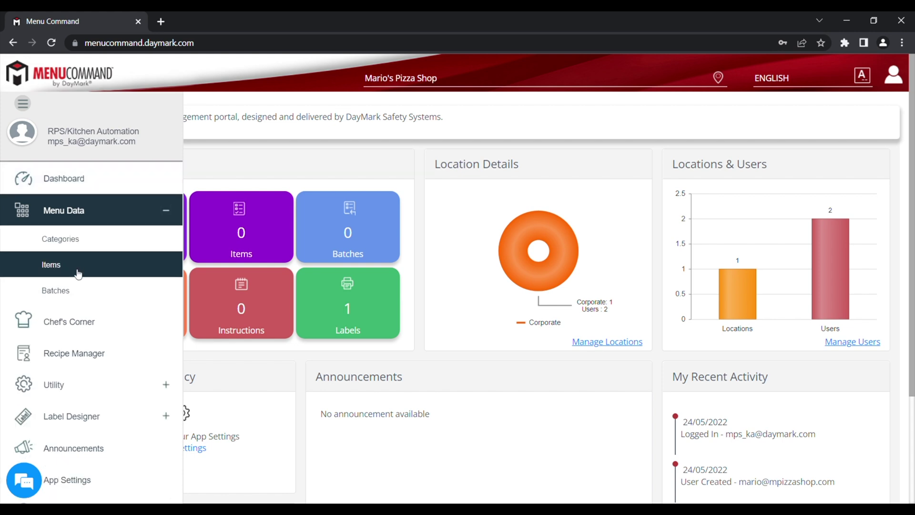
click(76, 241)
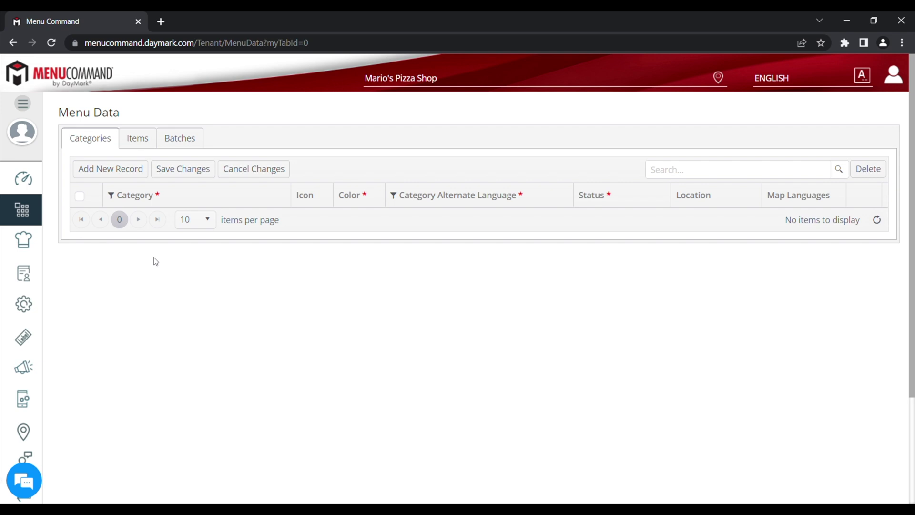
click(120, 170)
click(131, 222)
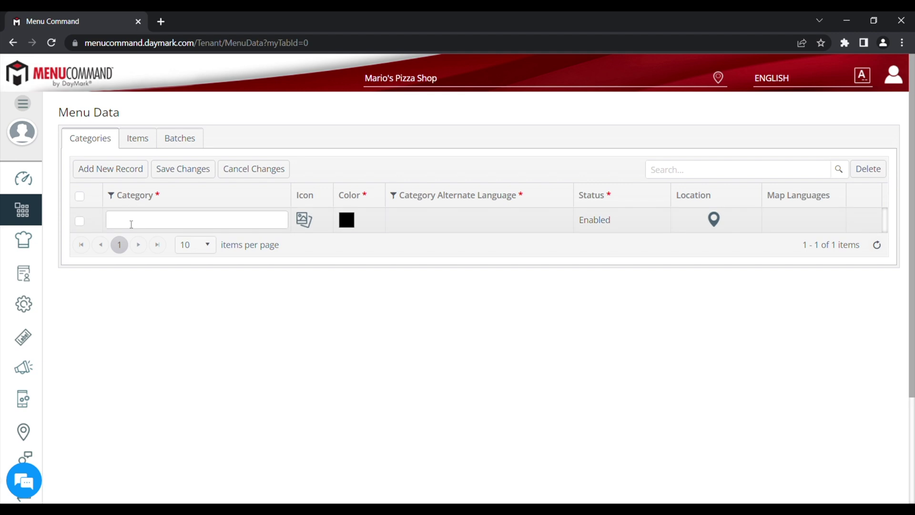
text(Pizzas)
click(186, 172)
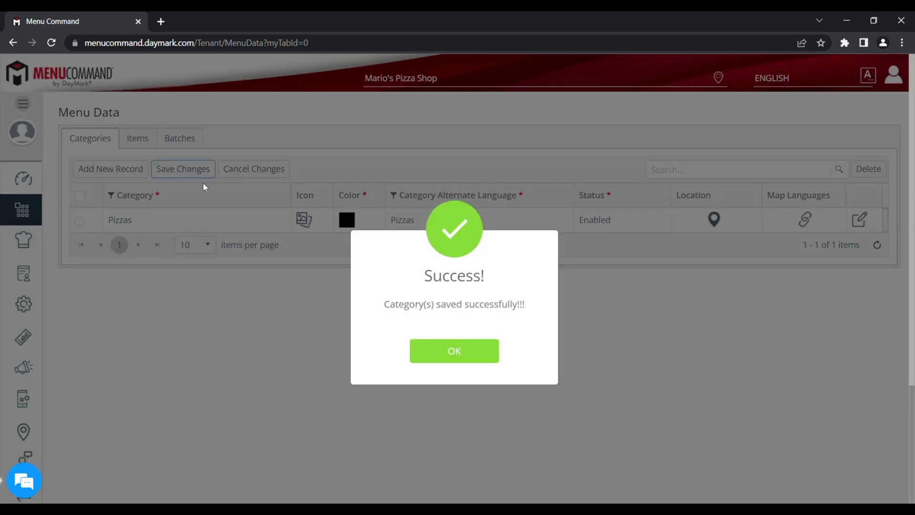
click(440, 350)
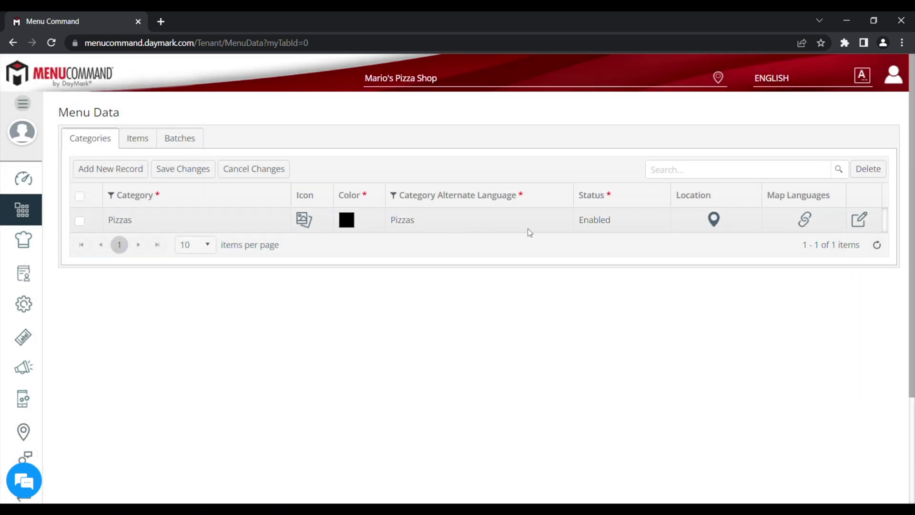
Step: Set the Pizzas category colour to orange #e18206
click(863, 219)
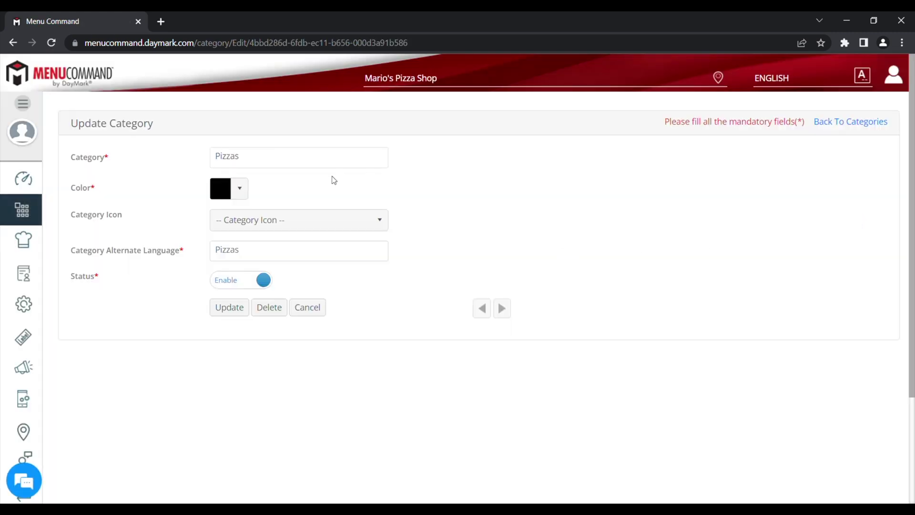
click(245, 190)
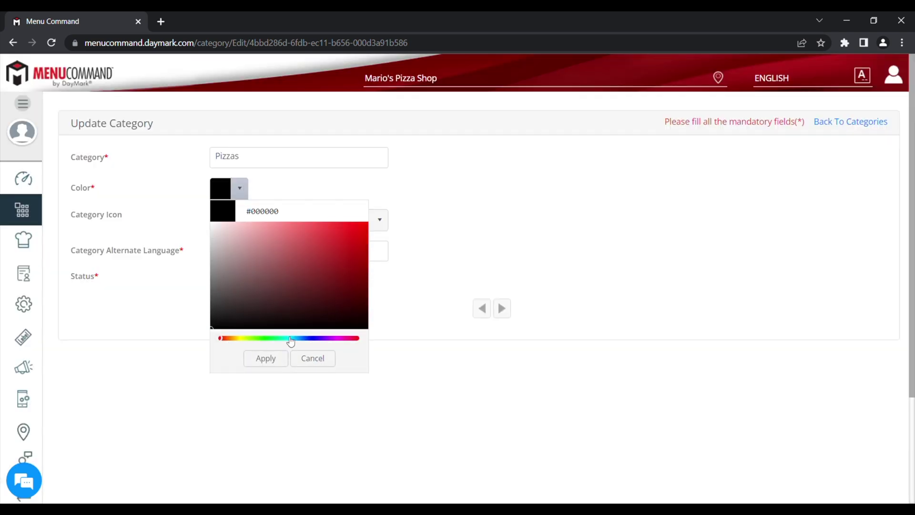
click(233, 338)
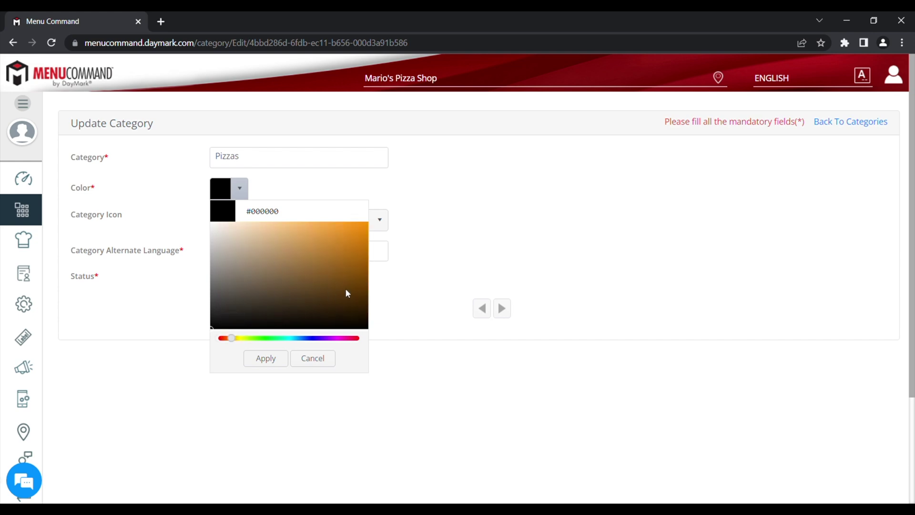
click(365, 235)
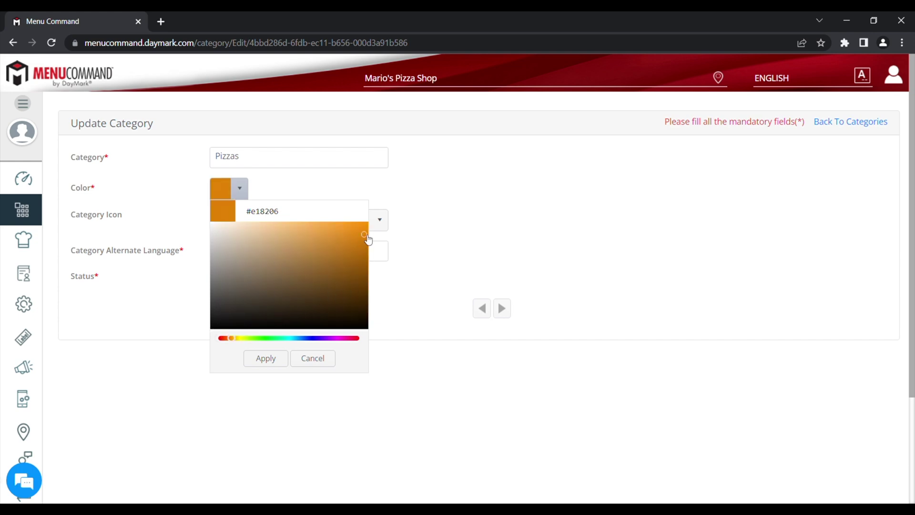
click(265, 362)
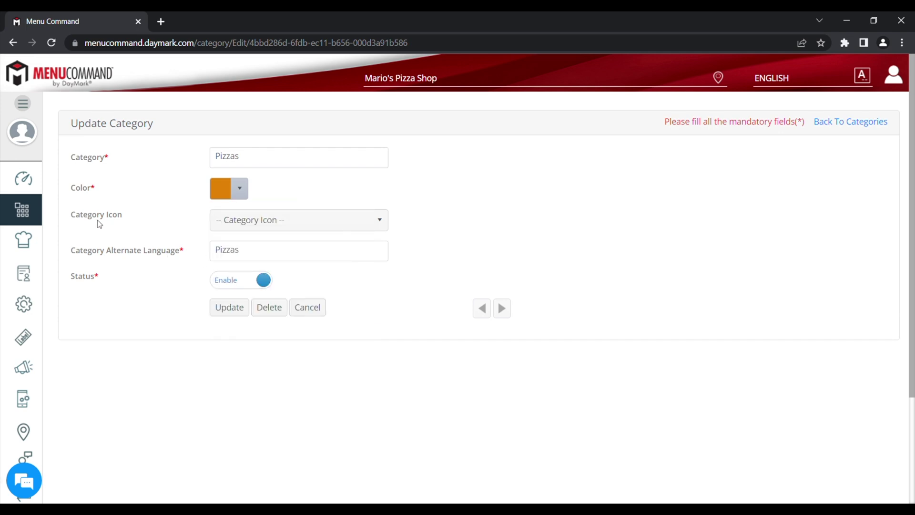
Step: Give the Pizzas category the Miscellaneous icon and update it
click(305, 220)
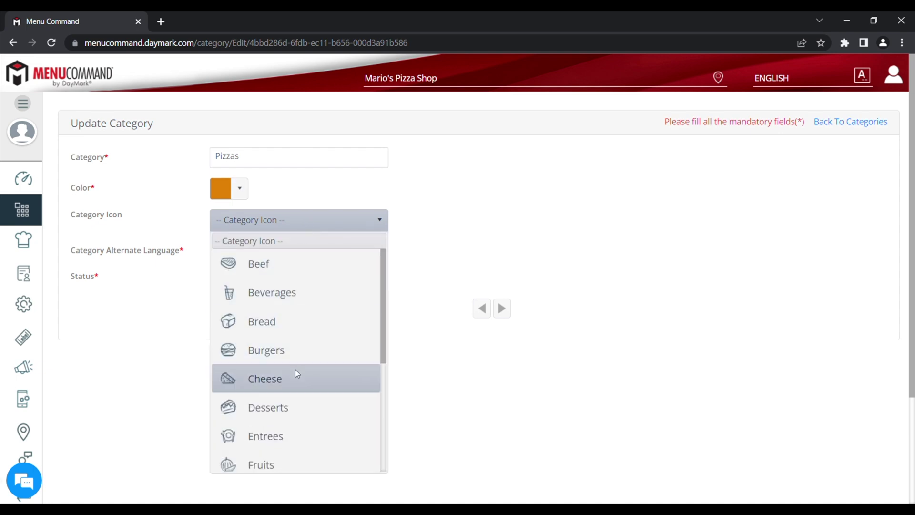
scroll(295, 370, down, 2)
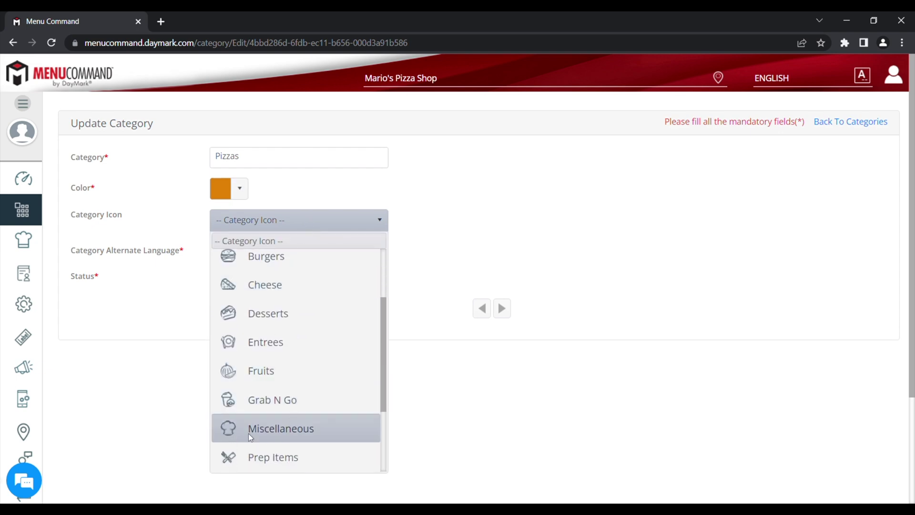
click(280, 435)
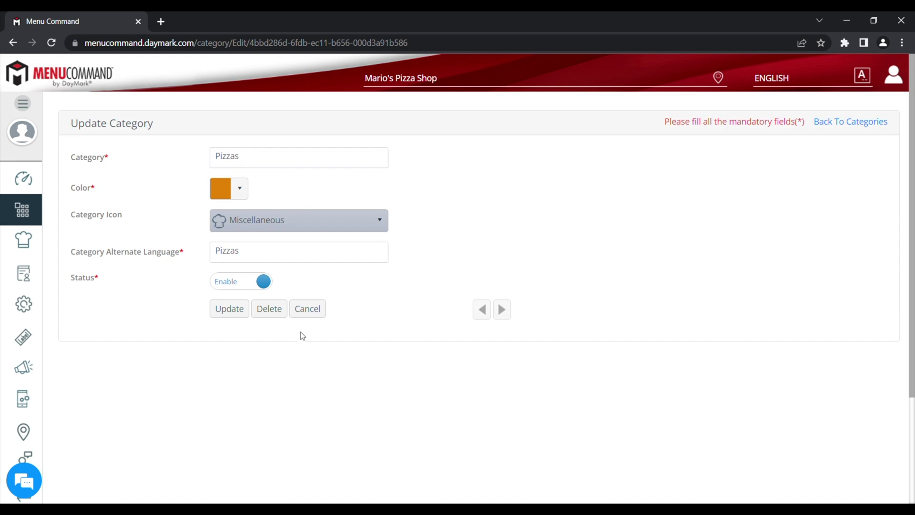
click(234, 316)
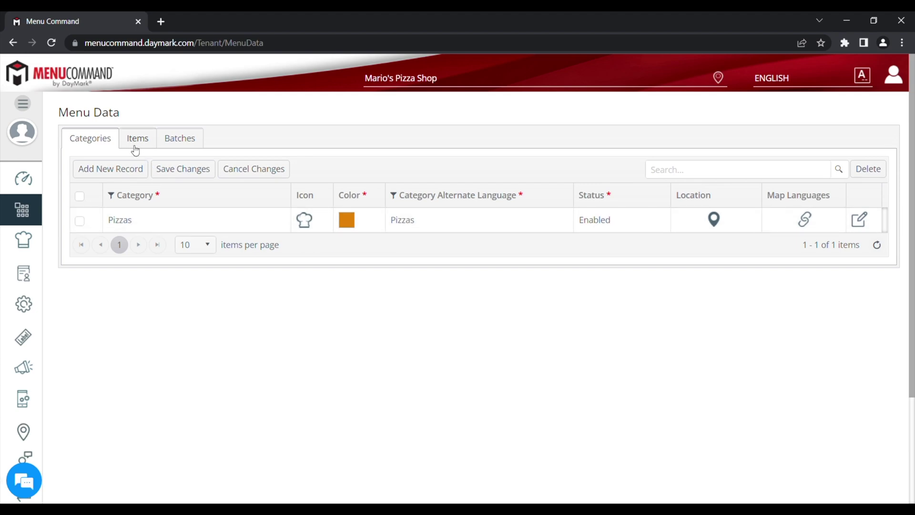
Step: Start a new menu item named 'Ham & Mushroom'
click(30, 207)
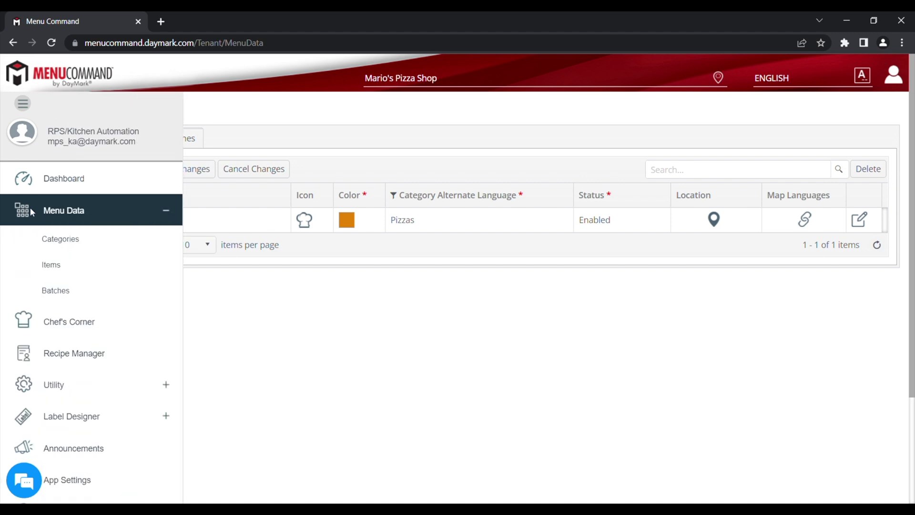
click(77, 266)
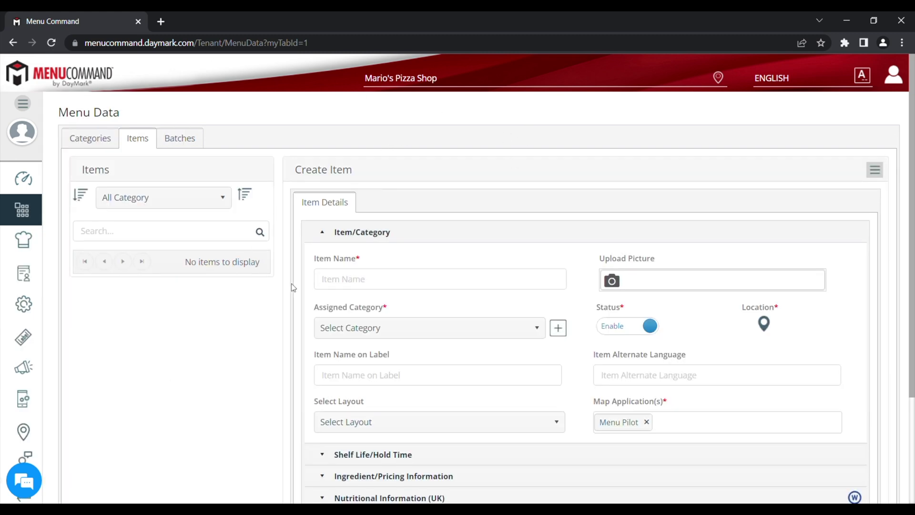
click(875, 170)
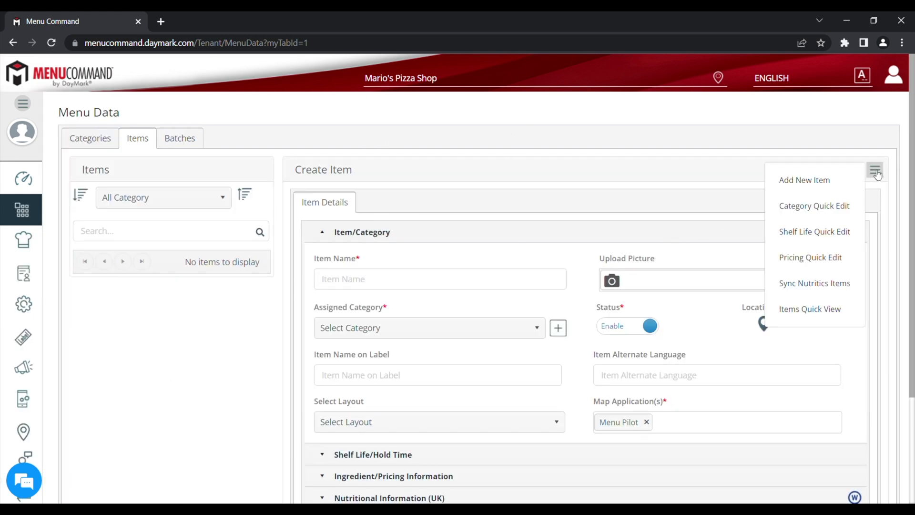
click(832, 183)
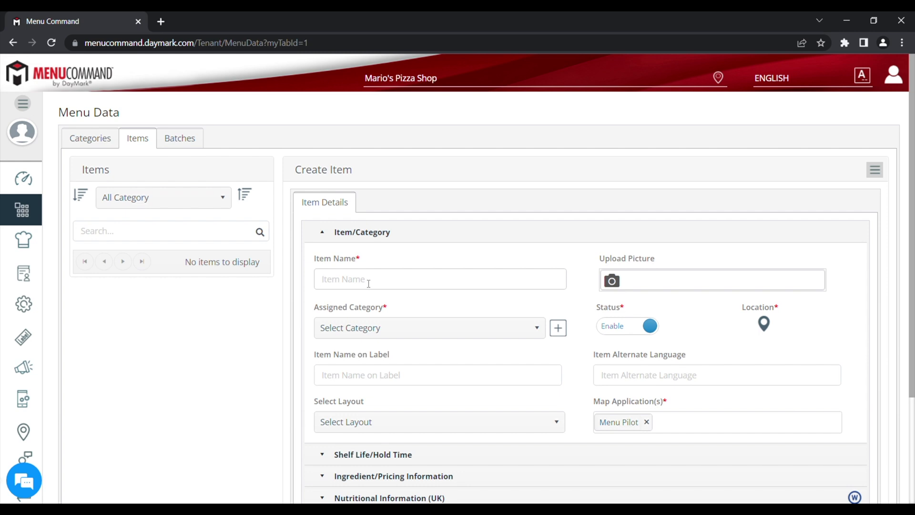
click(368, 283)
text(Ham & Mushroom)
Step: Assign the item to the Pizzas category with the 56x102 Ingredients Label layout
click(396, 328)
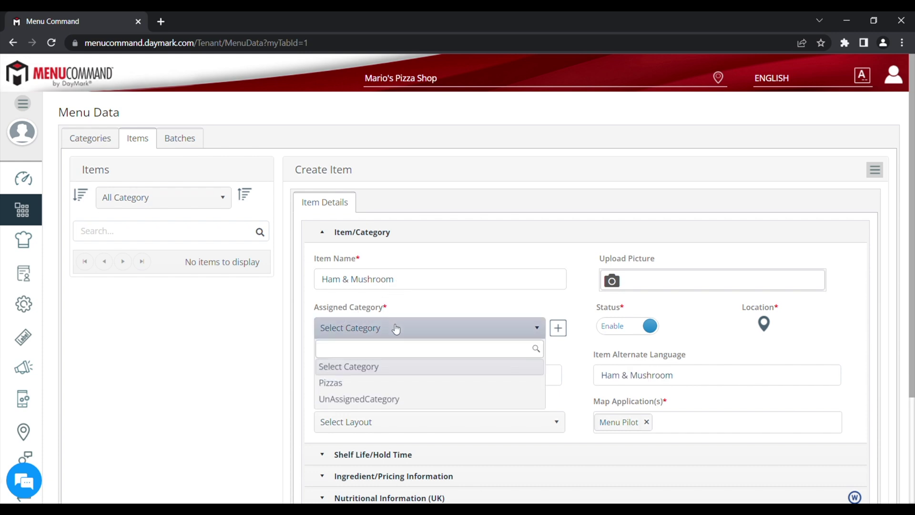
click(351, 384)
scroll(391, 394, down, 1)
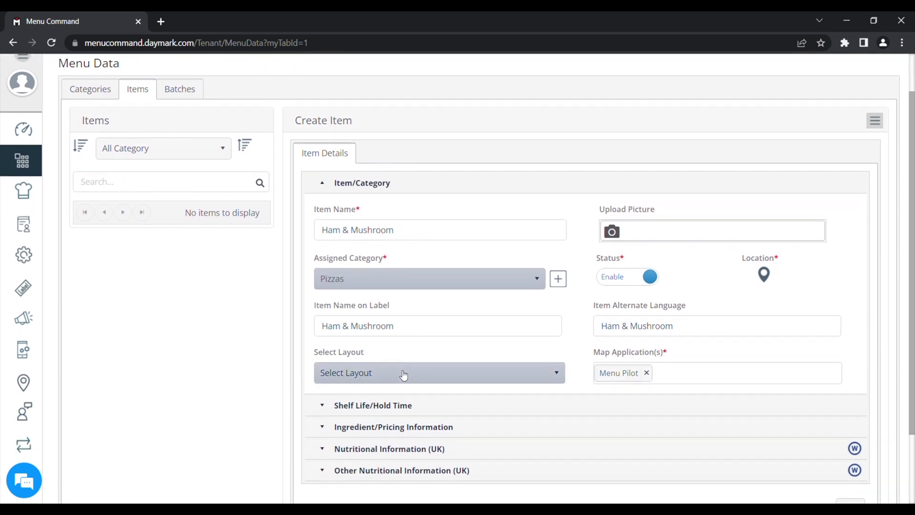
click(404, 374)
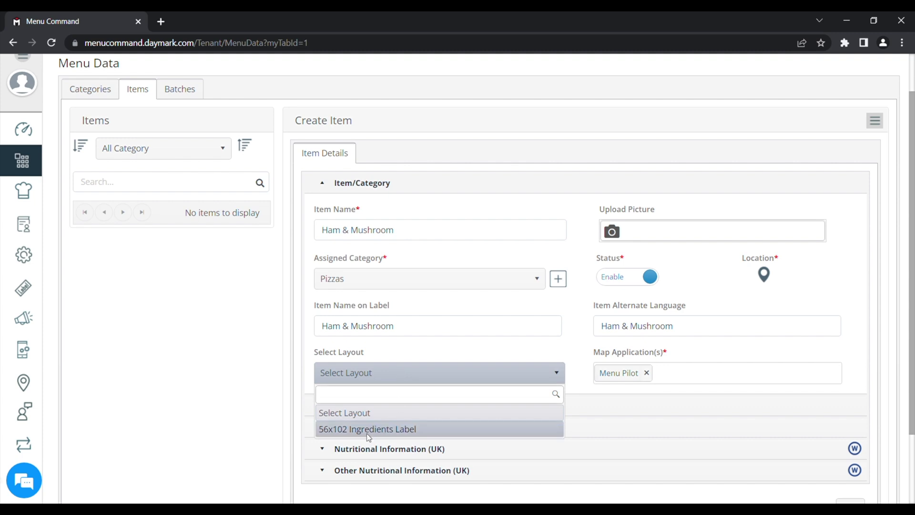
click(406, 430)
scroll(528, 416, up, 2)
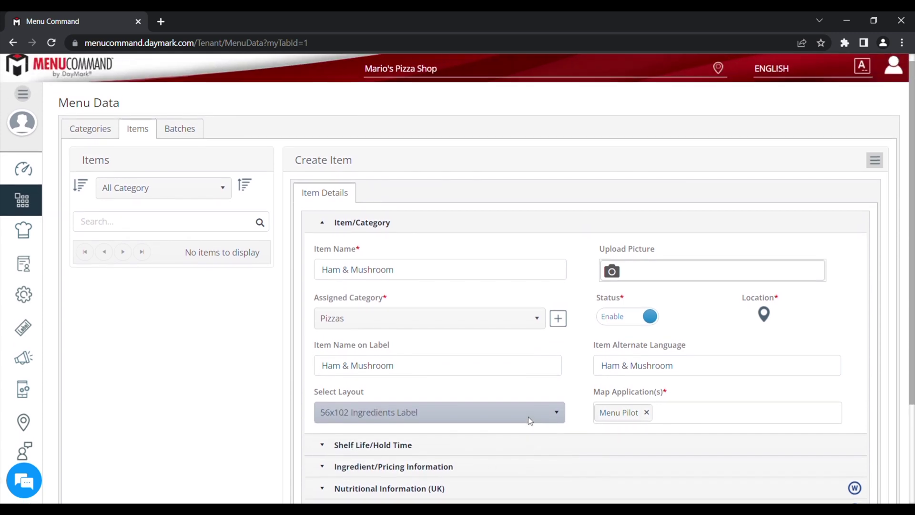
Step: Attach pizza.jpg as the item's picture, keeping its status enabled
click(643, 279)
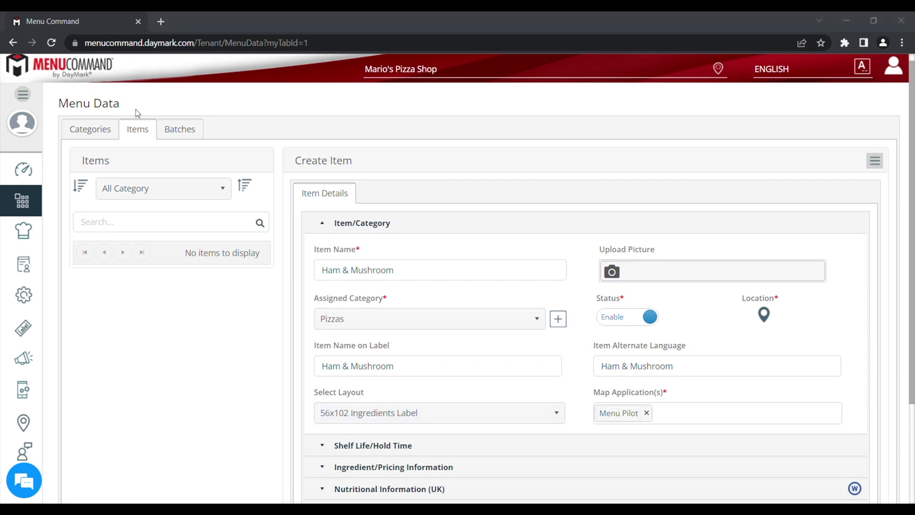
double_click(353, 284)
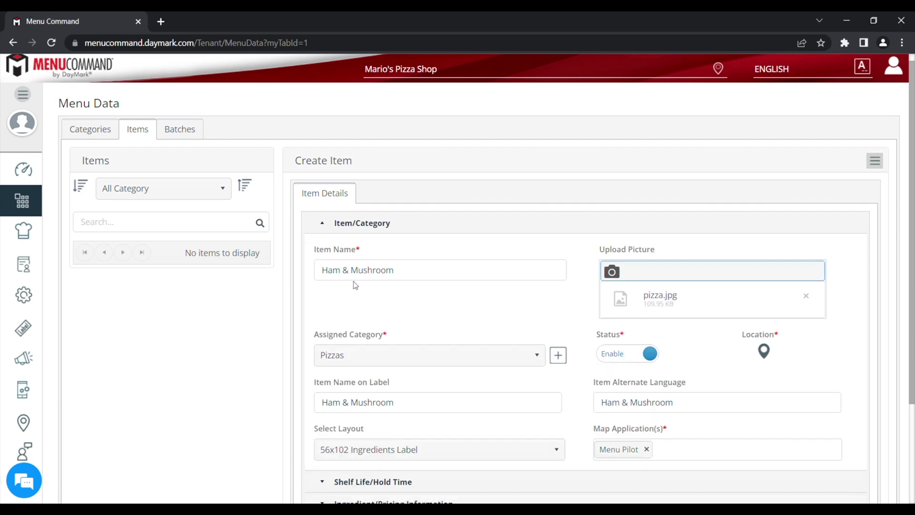
scroll(575, 308, down, 2)
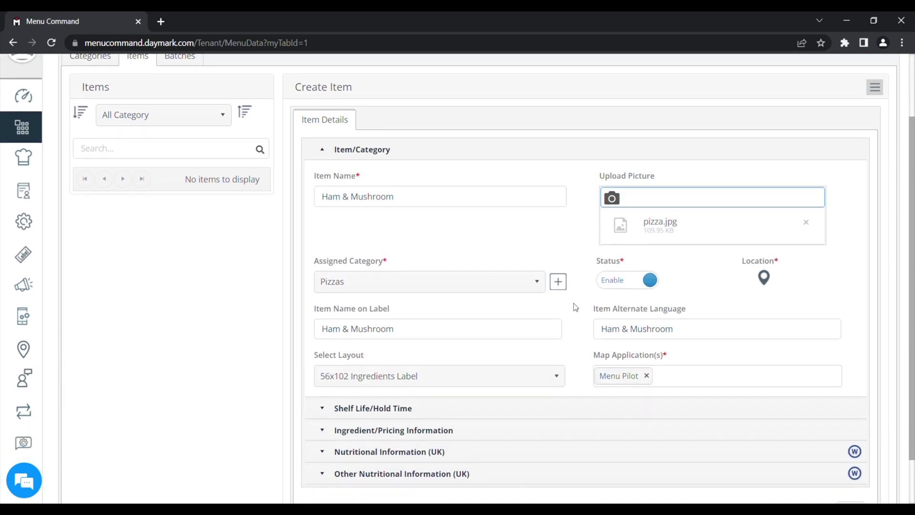
click(614, 282)
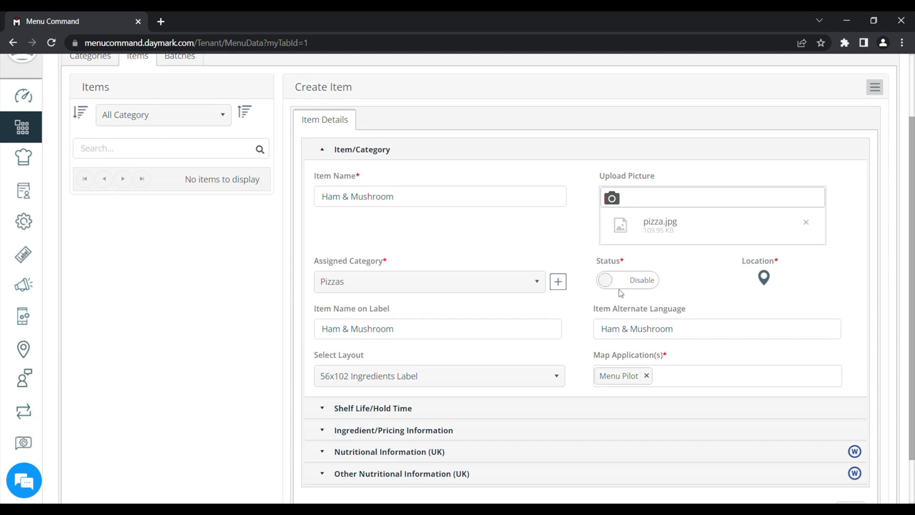
click(646, 286)
scroll(595, 302, down, 1)
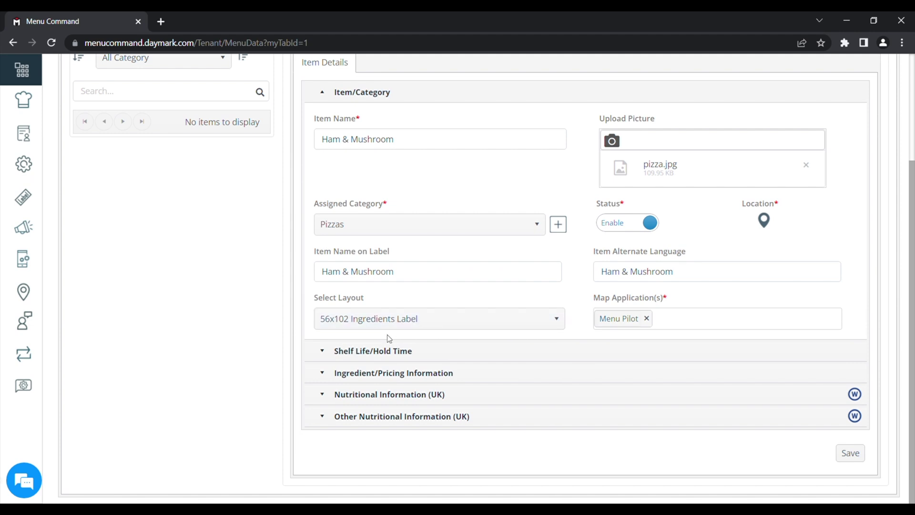
Step: Set the shelf life end-time message to Use By with End Time Days of 3
click(402, 351)
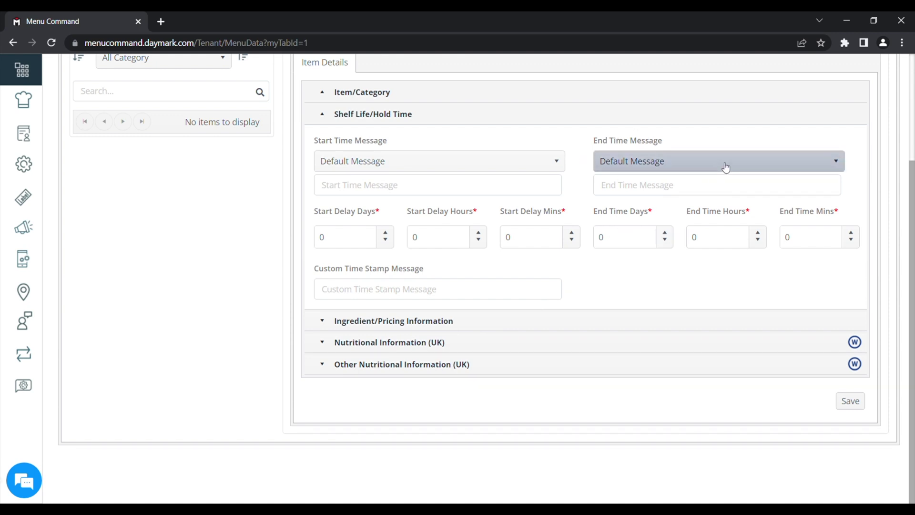
click(704, 163)
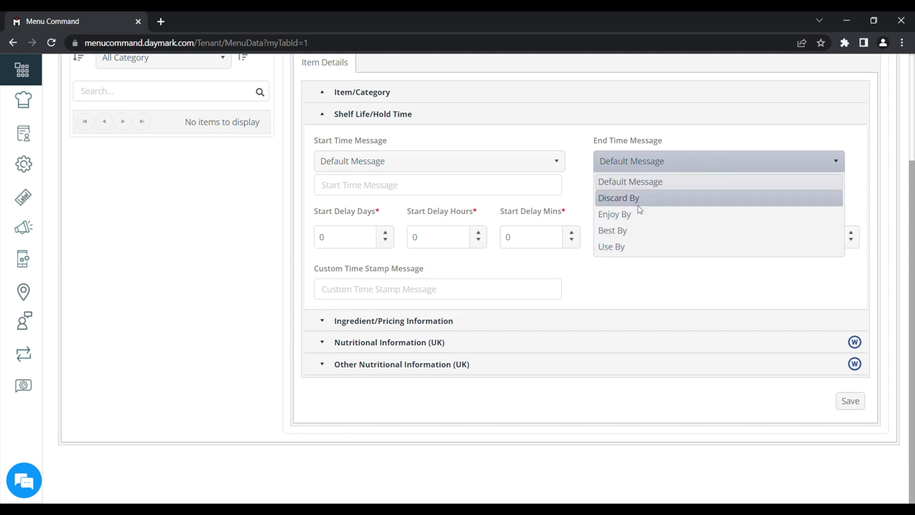
click(613, 248)
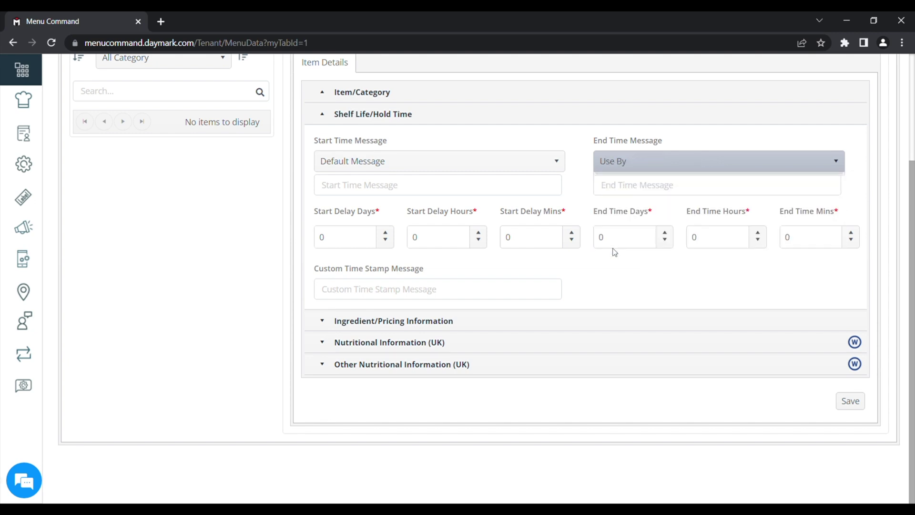
click(665, 232)
click(665, 233)
click(665, 232)
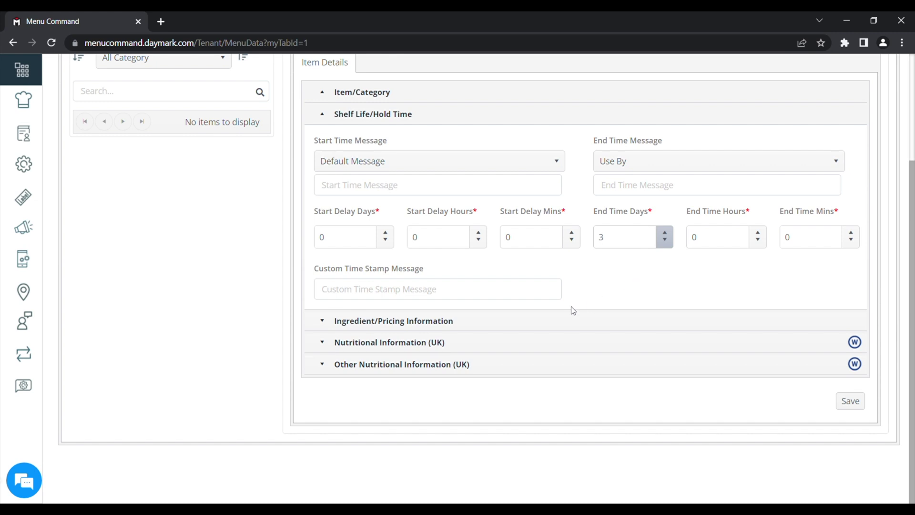
Step: Enter a £2.50 price and the ingredients 'Ham, Mushroom, Cheese (MILK), WHEAT'
click(433, 321)
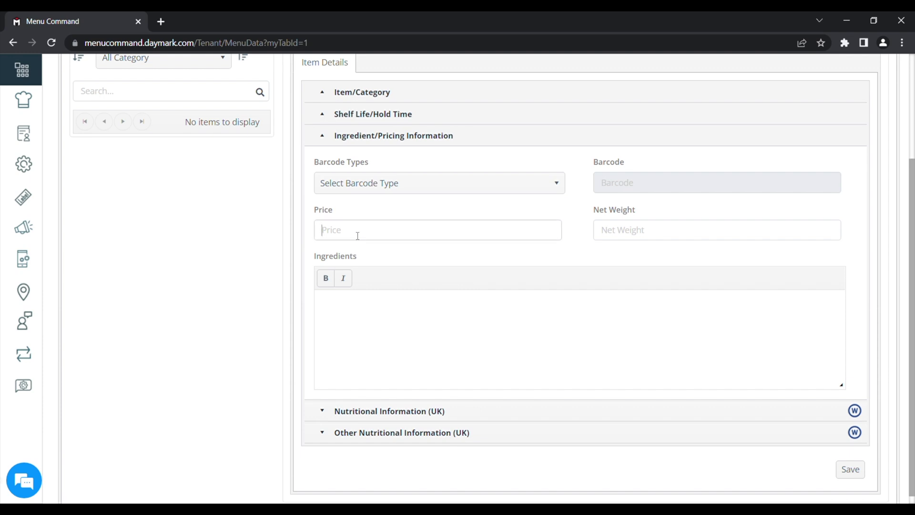
text(£2.5)
text(0)
text(Ham)
text(, Mushroom)
text(, Cheese )
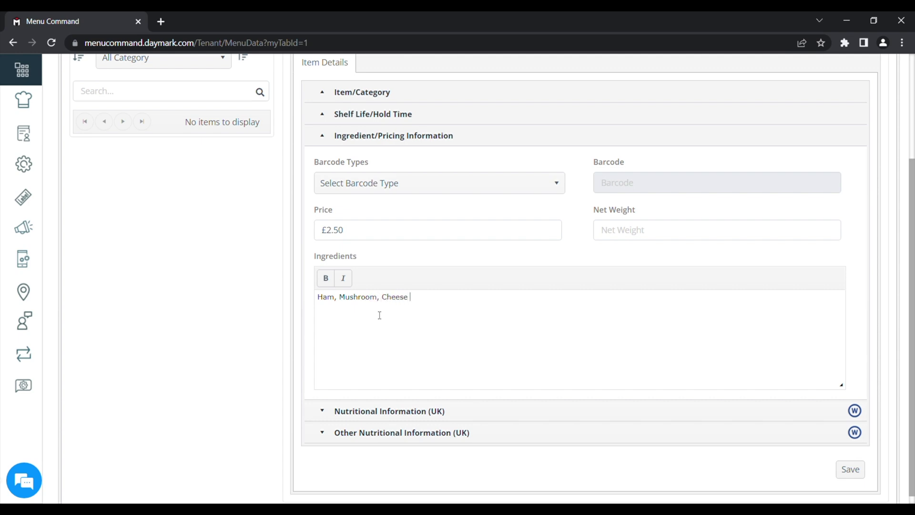
text((MILK), WHEAT)
scroll(532, 343, down, 1)
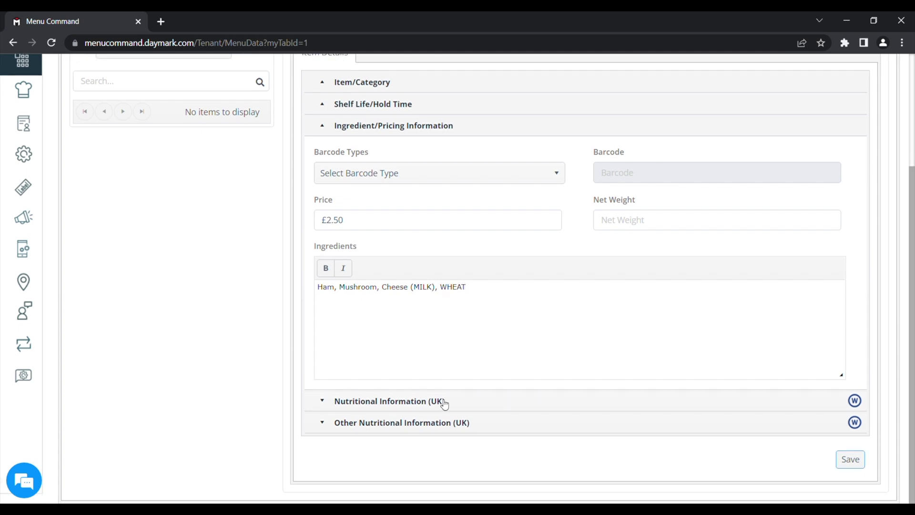
Step: Expand the UK nutritional information and save the Ham & Mushroom item
click(372, 402)
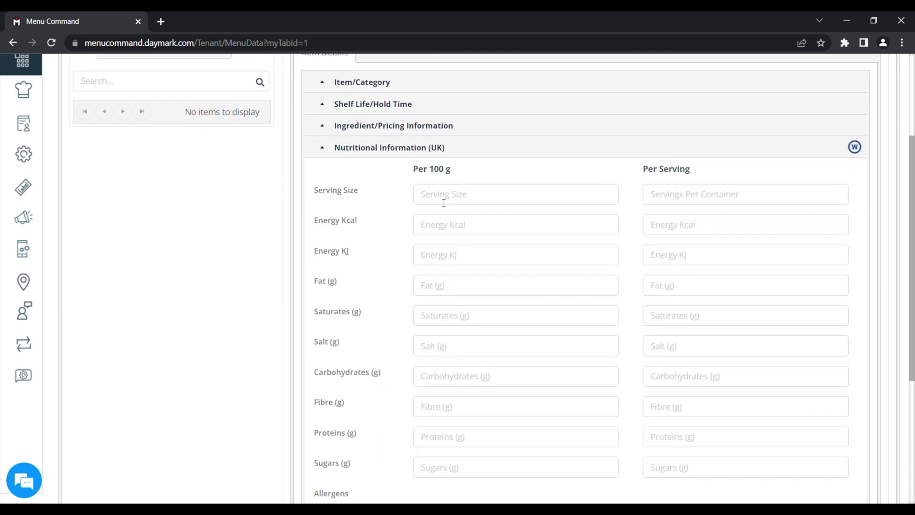
scroll(750, 353, down, 3)
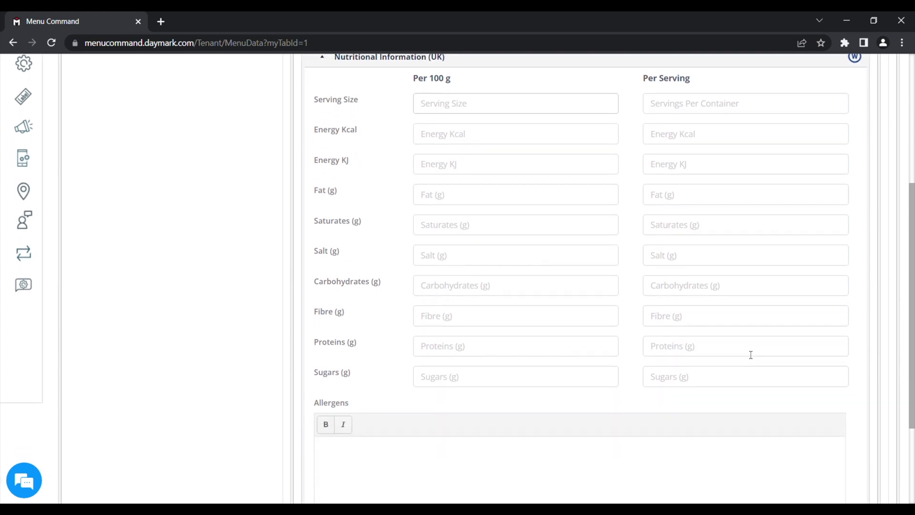
scroll(749, 355, down, 2)
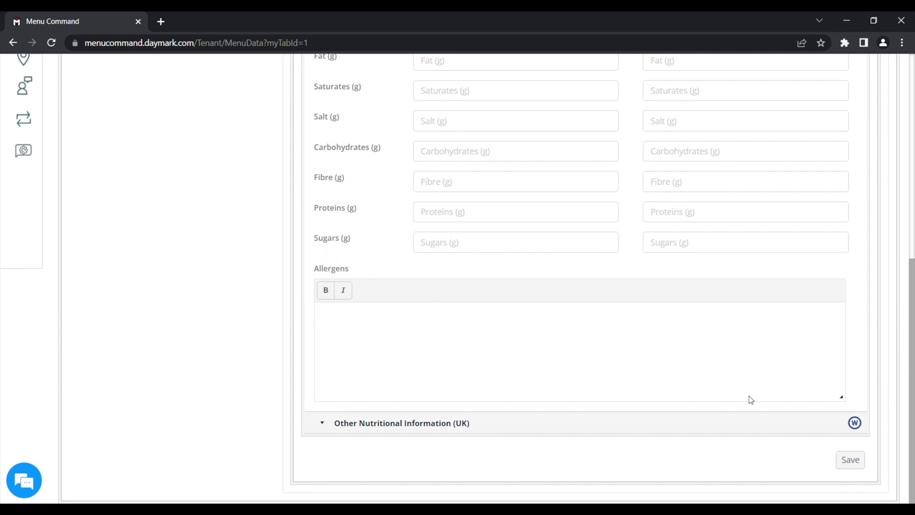
click(855, 459)
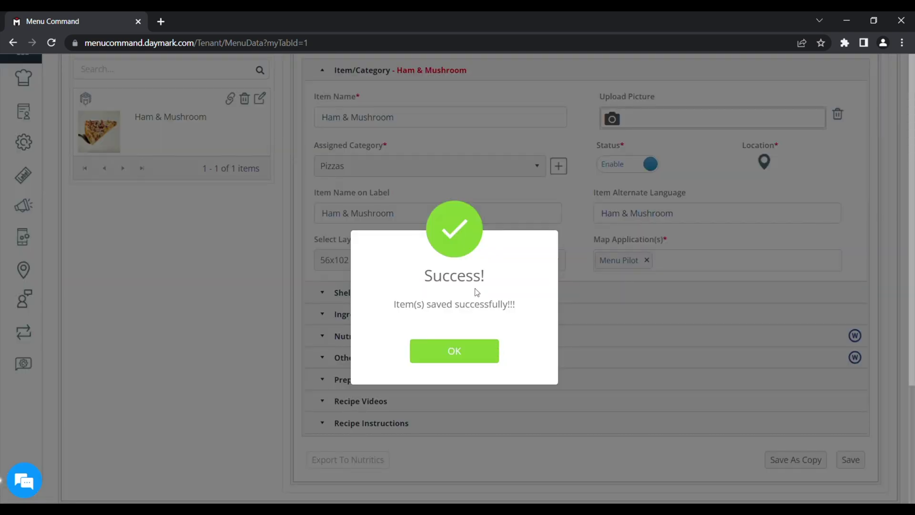
Step: Dismiss the save confirmation and expand the item's Recipe Videos section
click(456, 351)
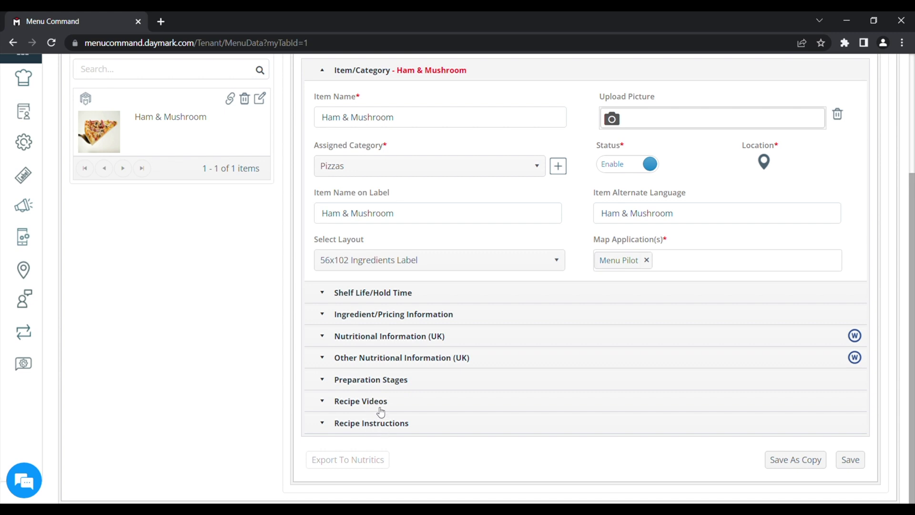
click(327, 403)
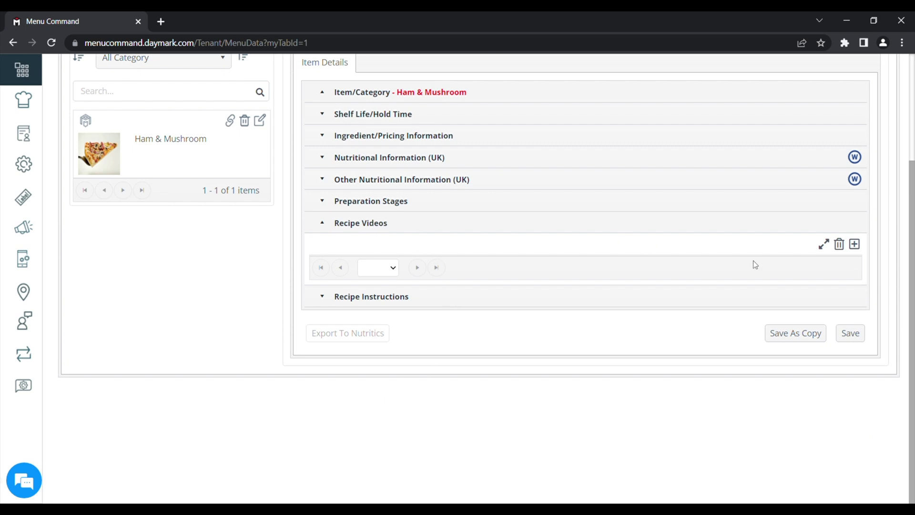
Step: Discard a recipe video titled 'My Pizza Recipe' and expand Recipe Instructions
click(855, 244)
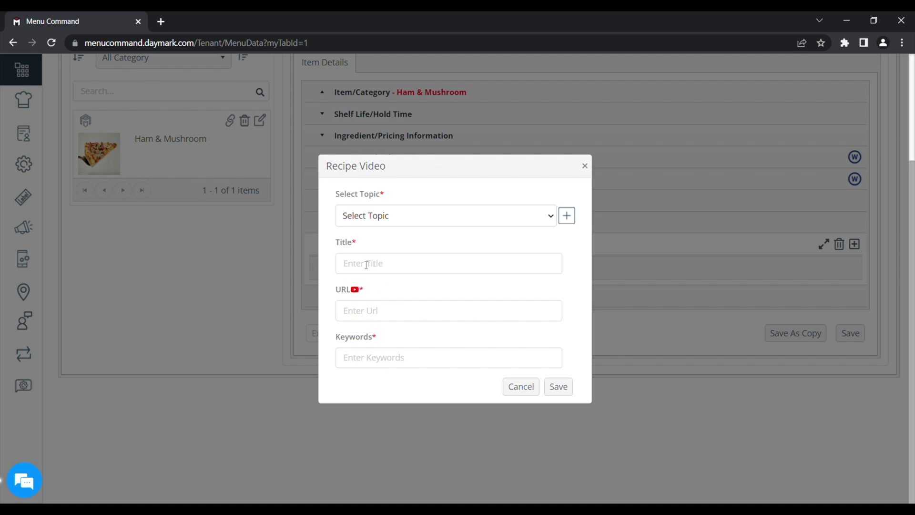
text(My Pizza Recipe)
click(585, 166)
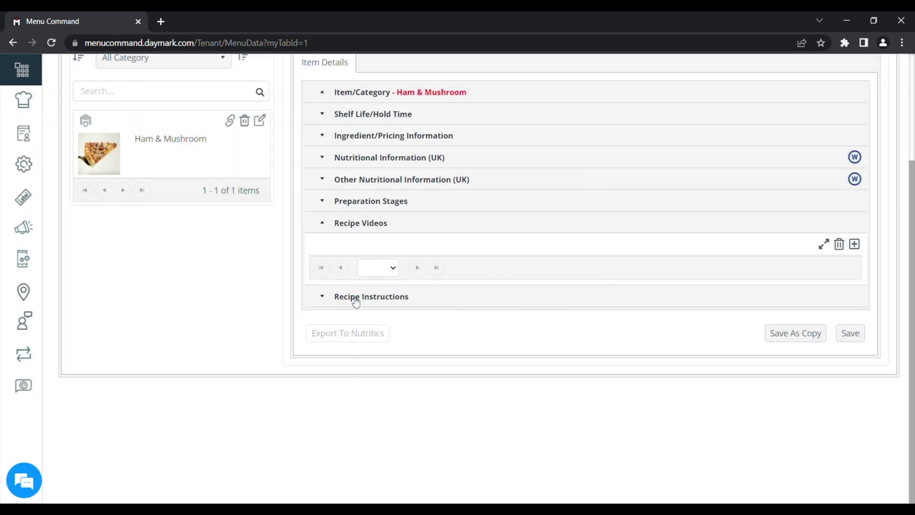
click(395, 299)
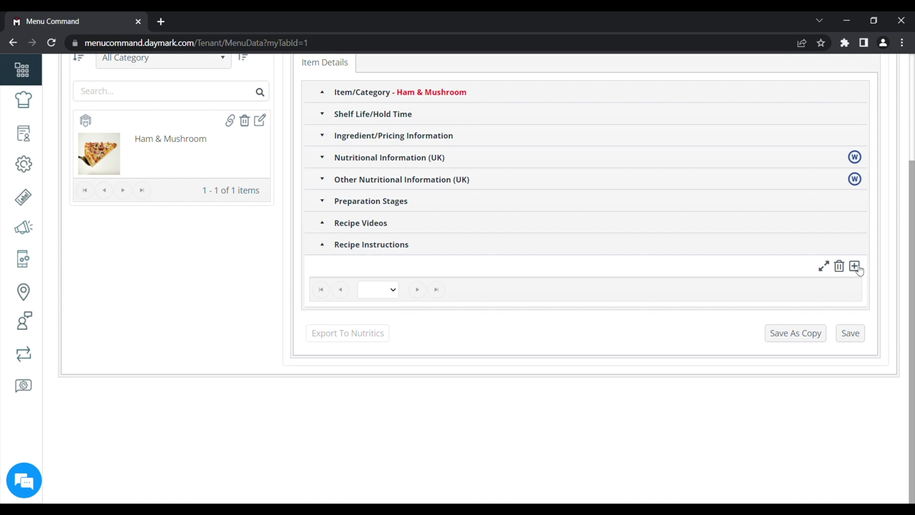
click(856, 267)
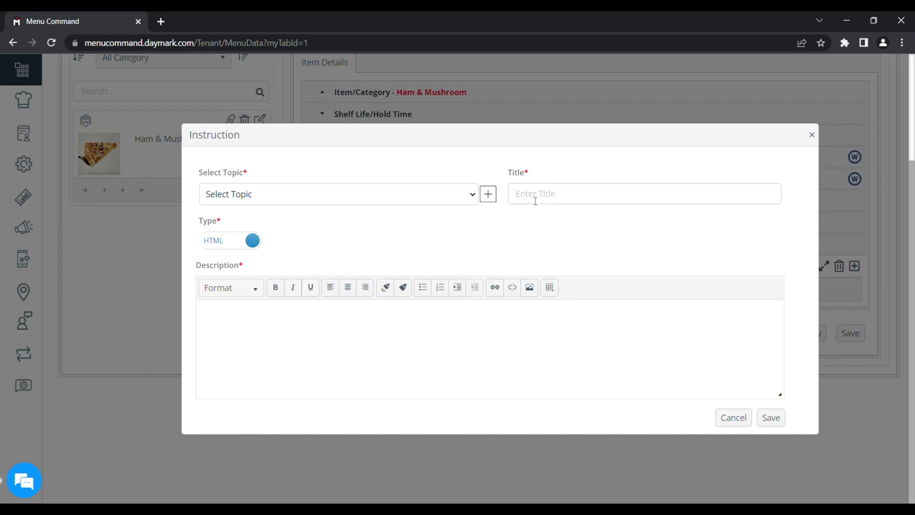
text(Another Piz)
text(za Recipe)
text(GGS)
key(Return)
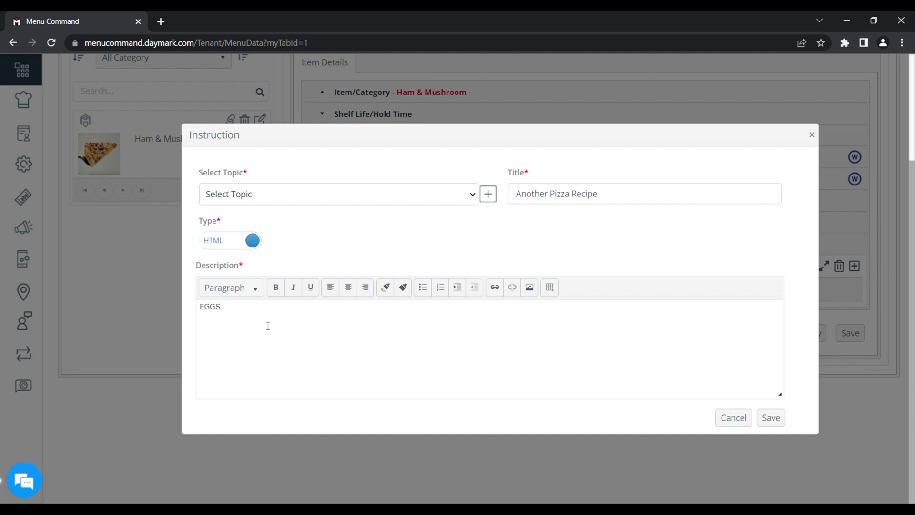
text(FLOUR )
text(HAM)
Step: Discard the instruction form, re-save the item and dismiss the confirmation
click(813, 135)
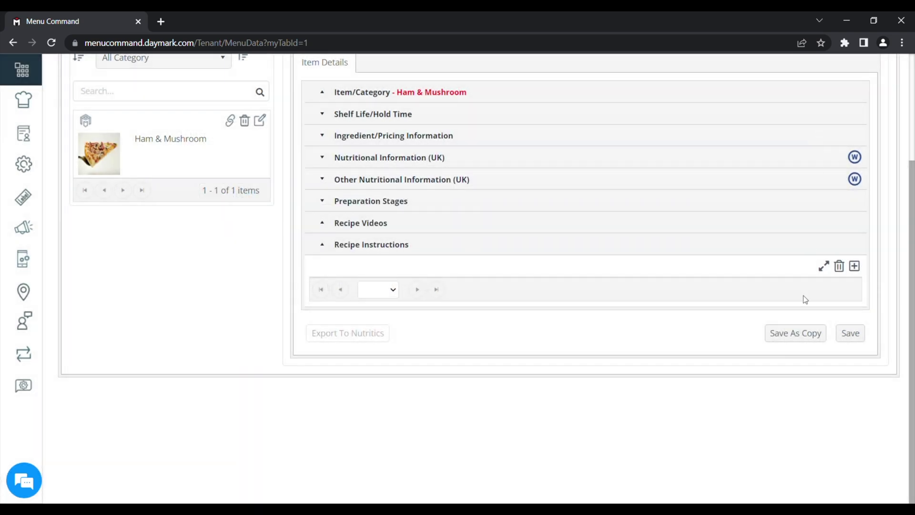
click(850, 334)
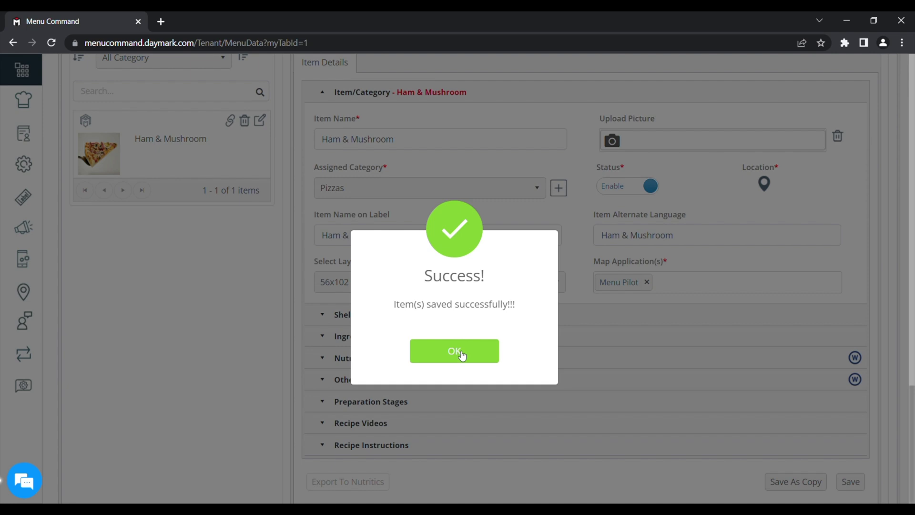
click(454, 351)
scroll(462, 355, up, 3)
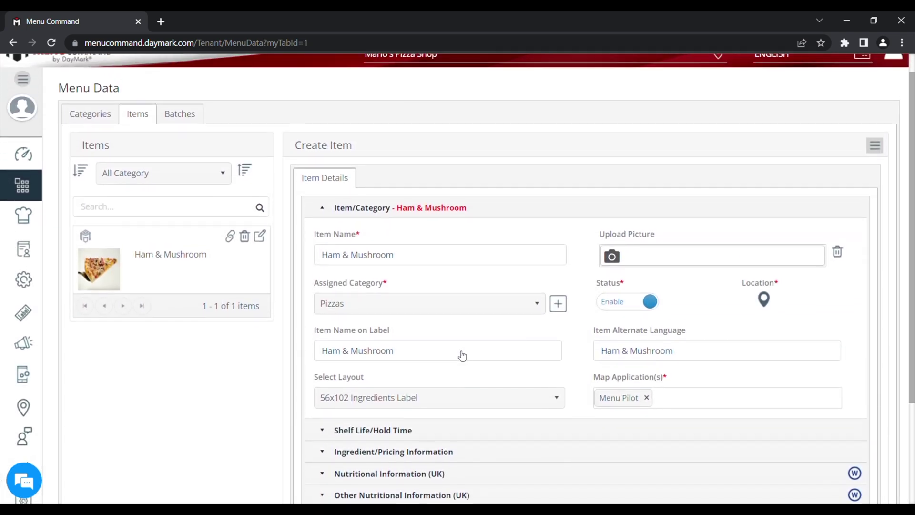
scroll(462, 355, down, 1)
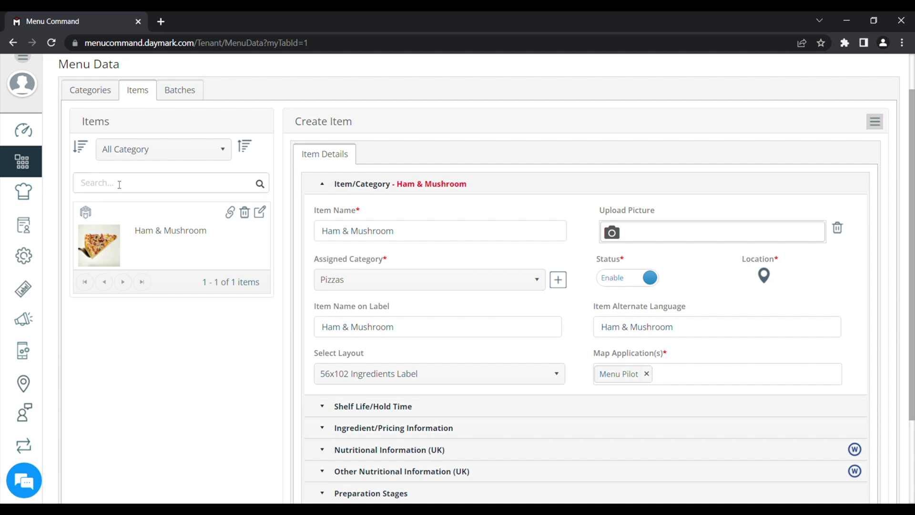
Step: Clear the 'Ham' item search and show items from all categories
text(Ham)
key(BackSpace)
key(BackSpace)
key(BackSpace)
click(212, 151)
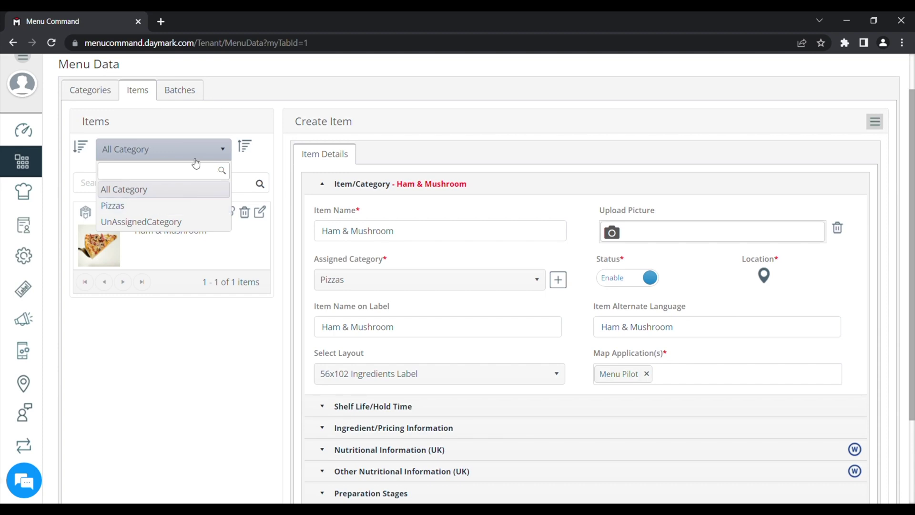
click(165, 190)
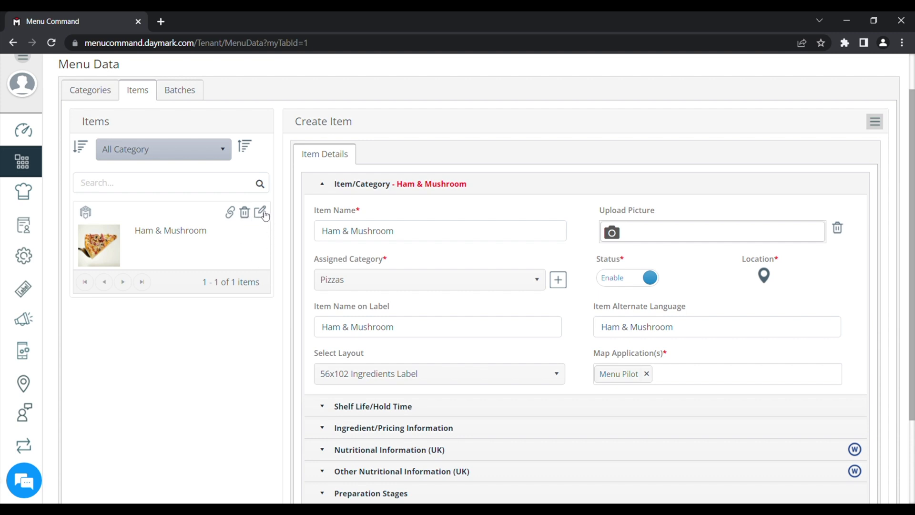
Step: Open the Ham & Mushroom item and expand its ingredient and pricing details
click(263, 213)
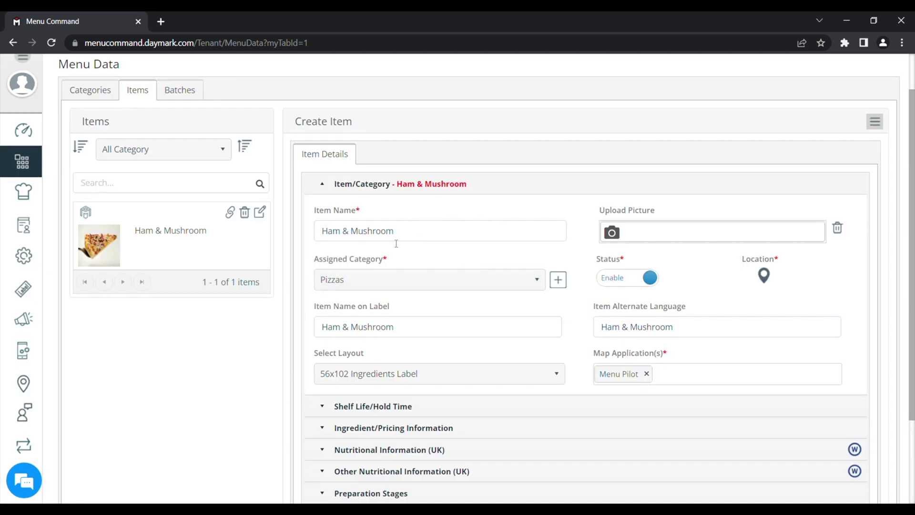
scroll(438, 310, down, 2)
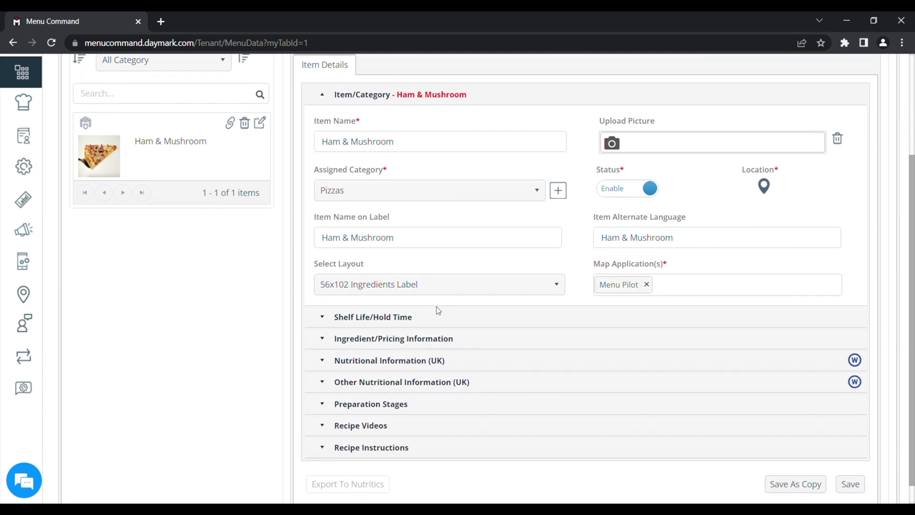
click(415, 338)
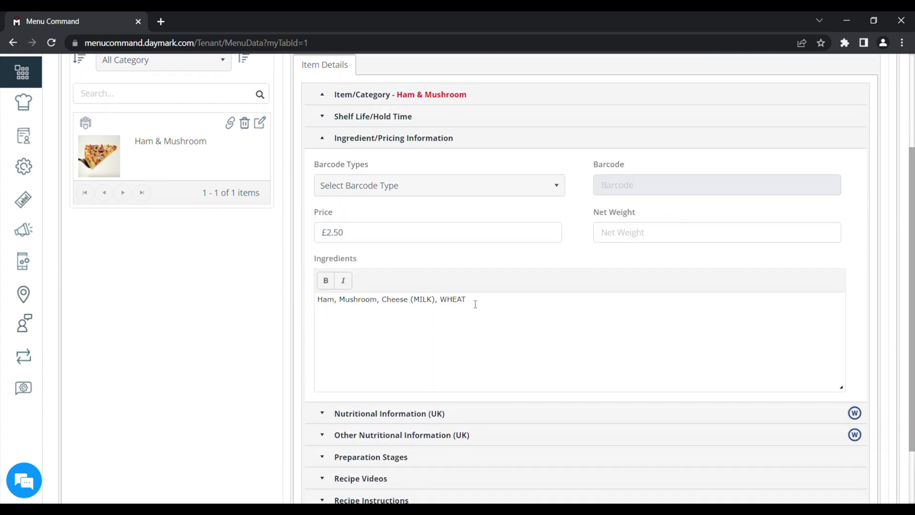
scroll(550, 366, down, 3)
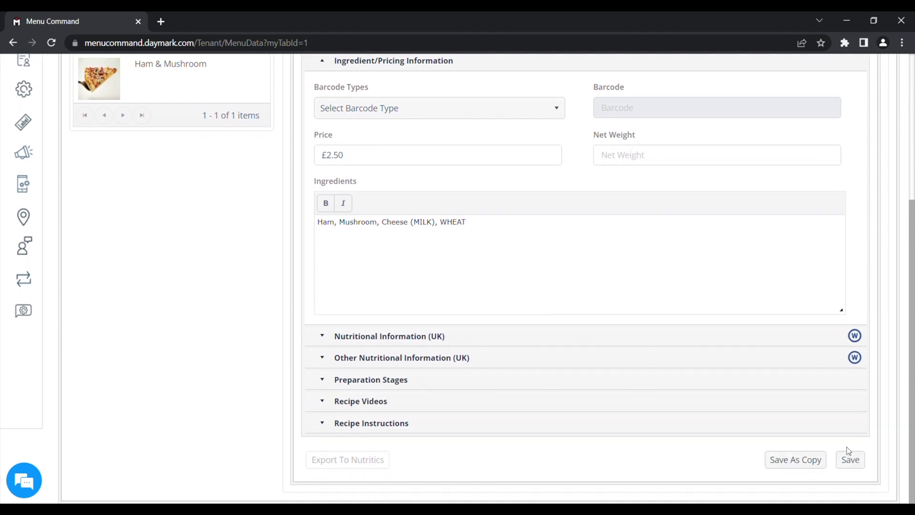
Step: Save the Ham & Mushroom item, sync Menu Pilot, and open the item under Pizzas
click(853, 460)
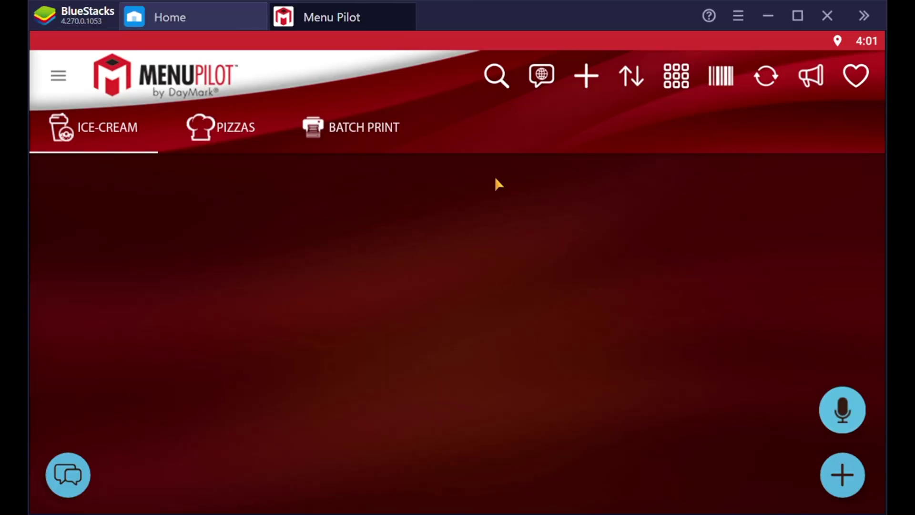
click(765, 78)
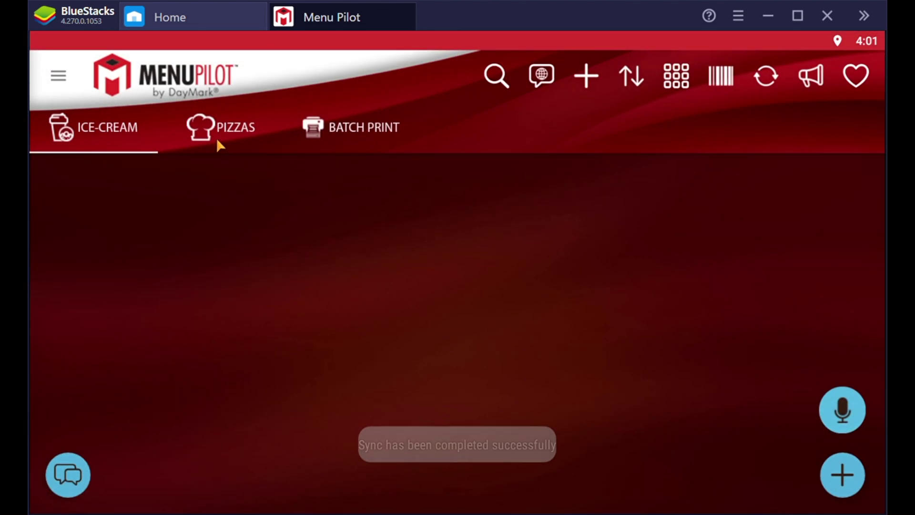
click(214, 137)
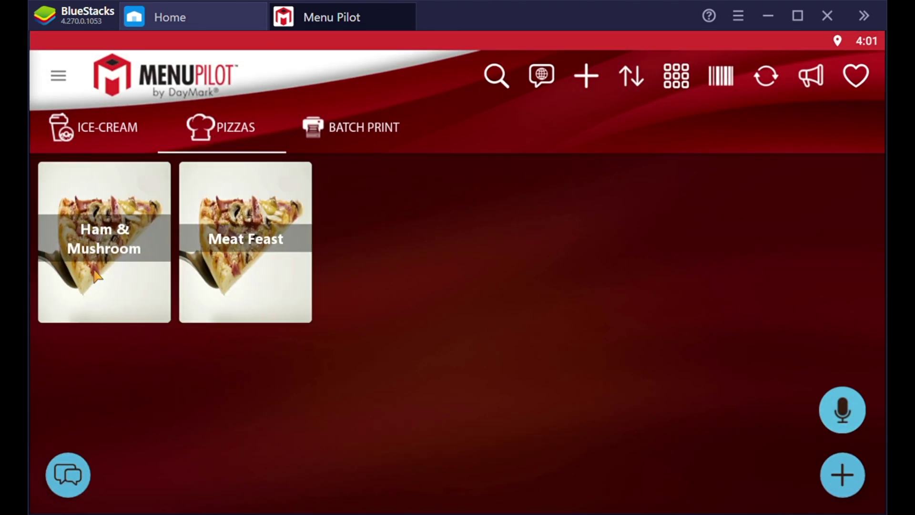
click(118, 252)
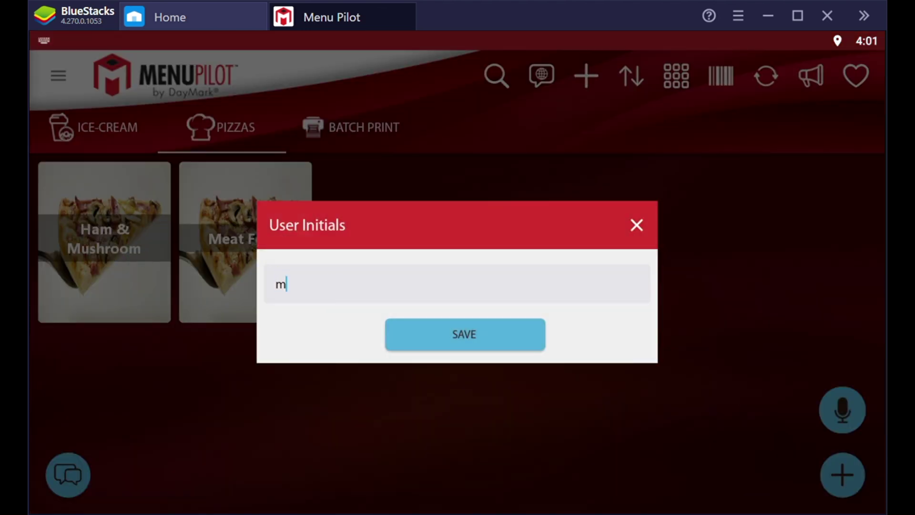
Step: Enter and confirm the user initials, then decline the Bluetooth permission request
text(ario)
click(474, 332)
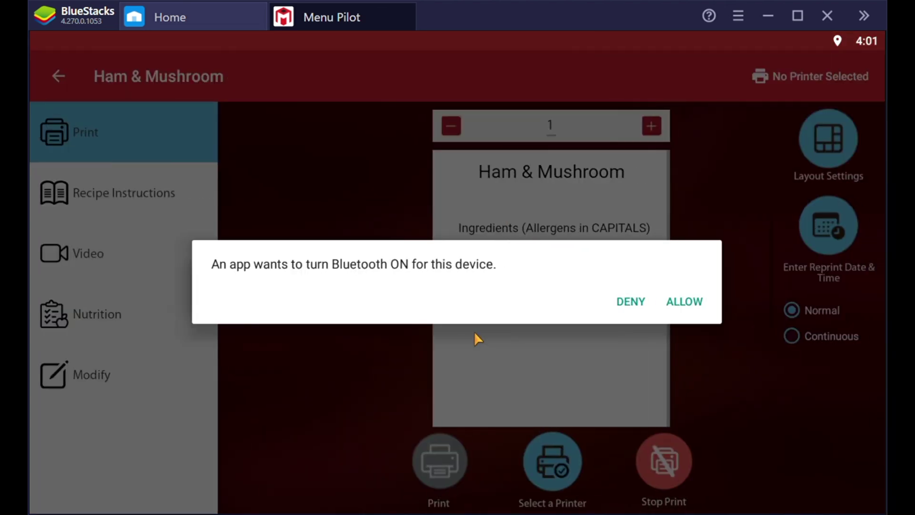
click(632, 302)
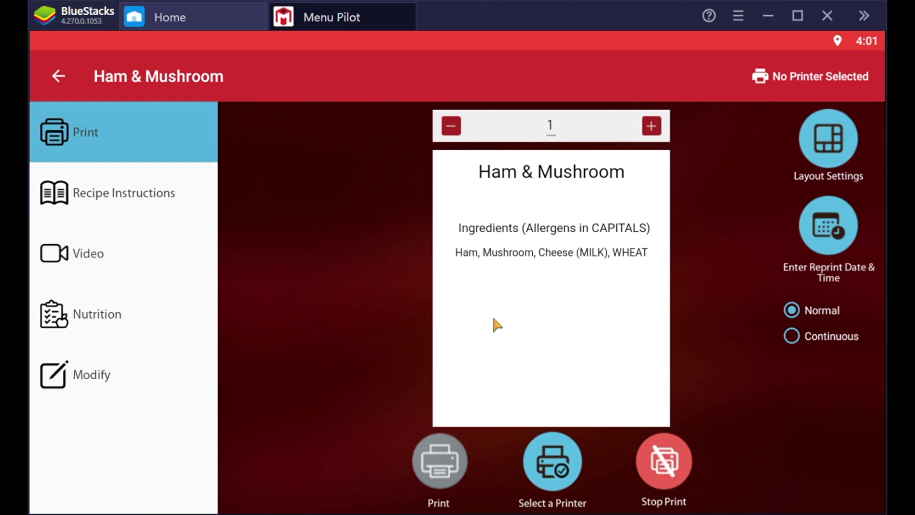
drag(573, 333, 582, 364)
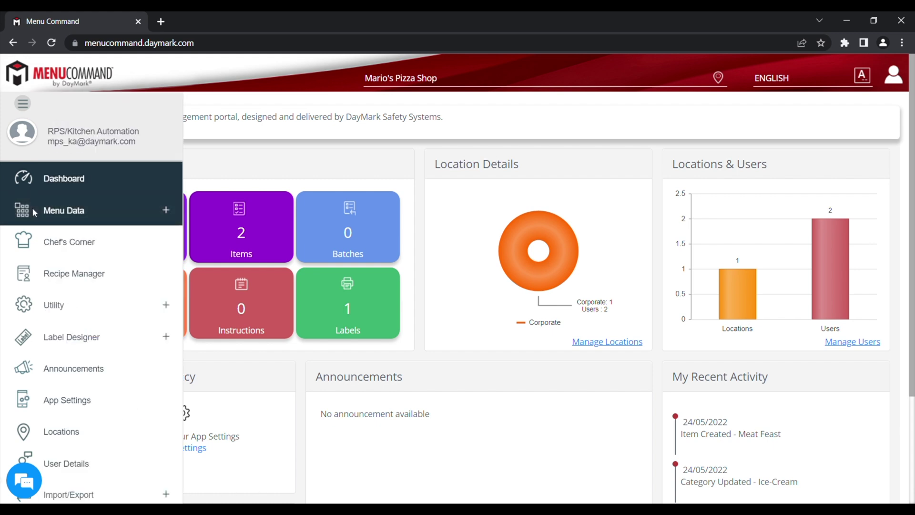
Step: Expand Menu Data in the sidebar and go to the Batches page
click(47, 214)
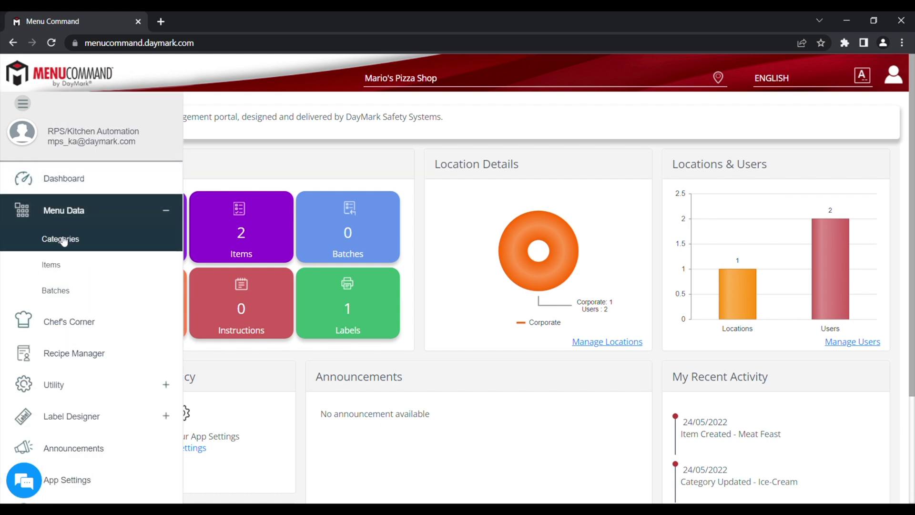
click(58, 293)
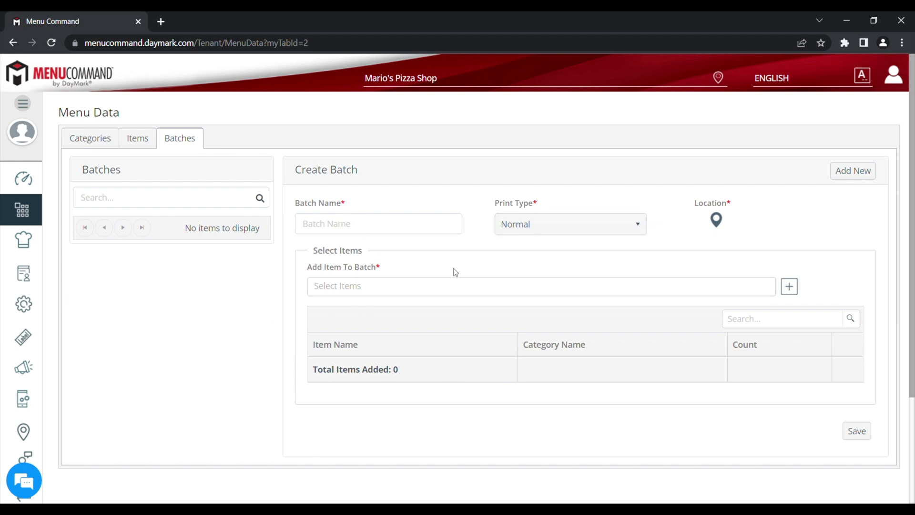
Step: Name the batch 'Evening Pizzas' and add Ham & Mushroom and Meat Feast to it
click(336, 224)
text(Evening Pizzas)
click(369, 286)
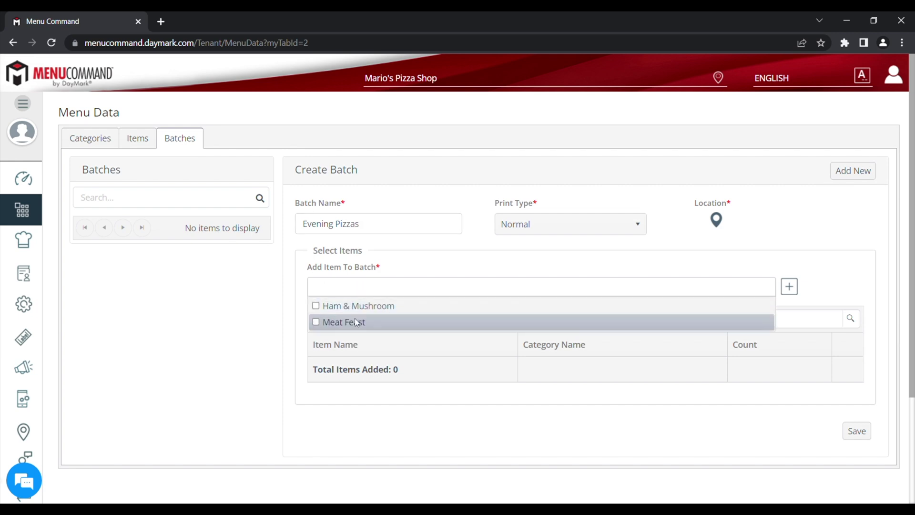
click(316, 306)
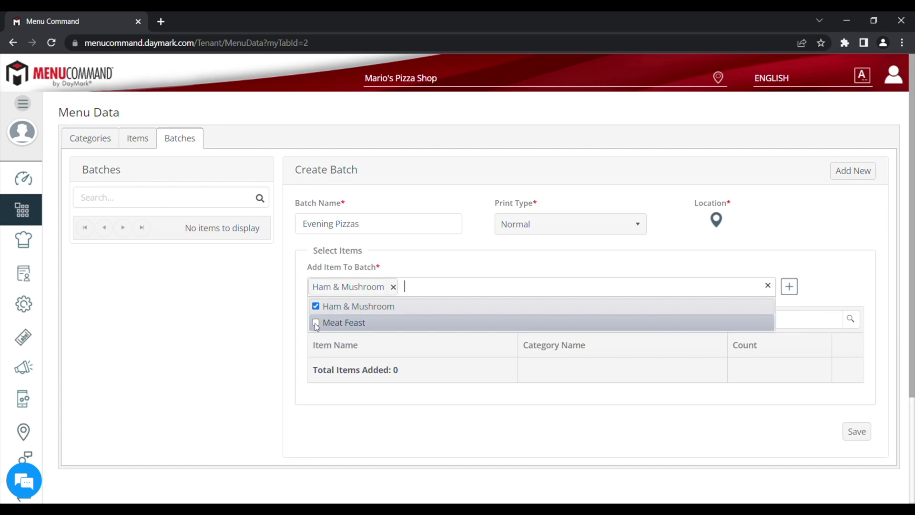
click(315, 323)
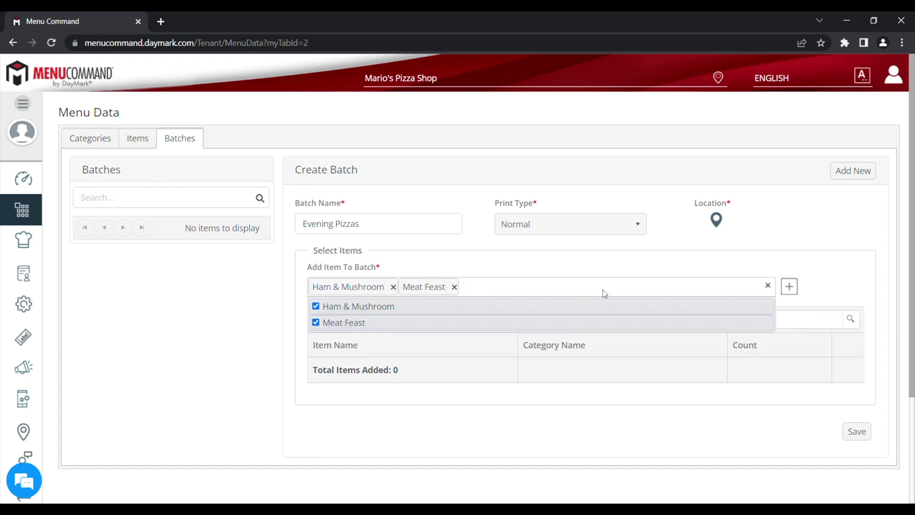
click(789, 287)
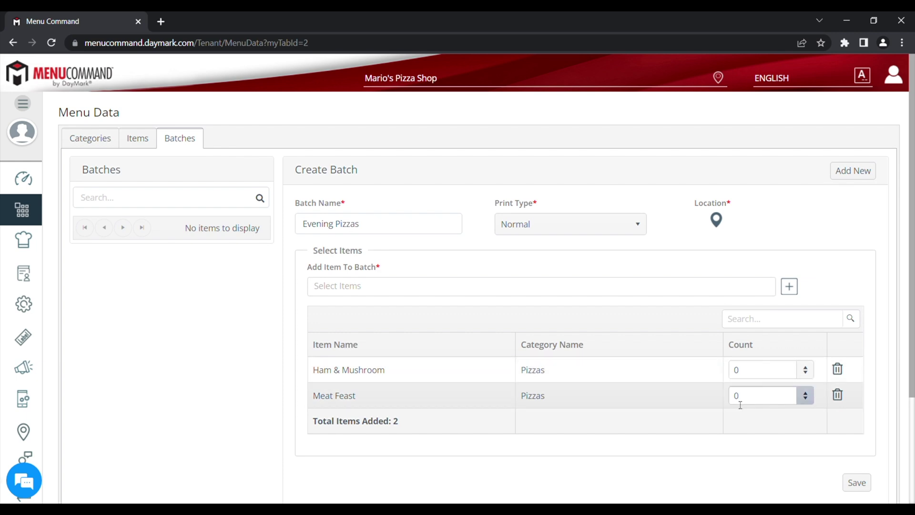
Step: Set the Ham & Mushroom count to 6 and Meat Feast to 4, then save the batch
click(806, 367)
click(807, 367)
click(807, 367)
click(807, 367)
click(808, 367)
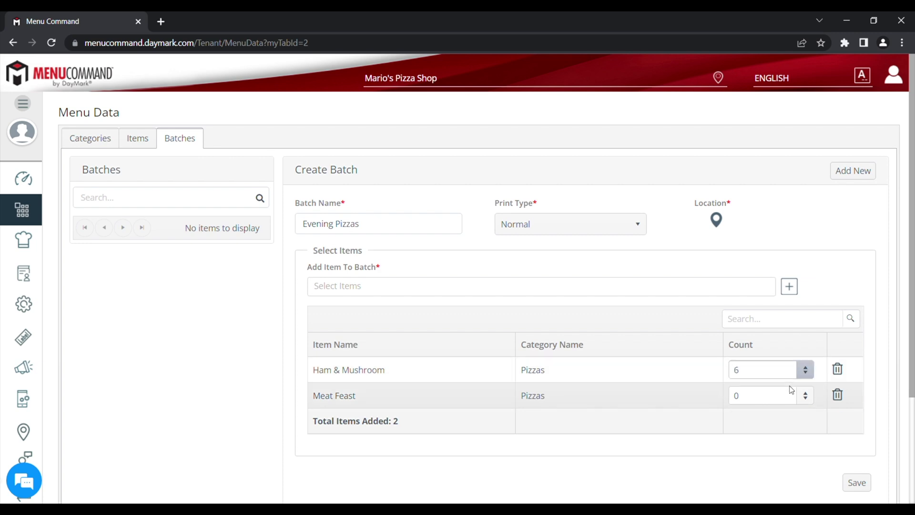
click(806, 392)
click(806, 393)
click(806, 393)
click(806, 393)
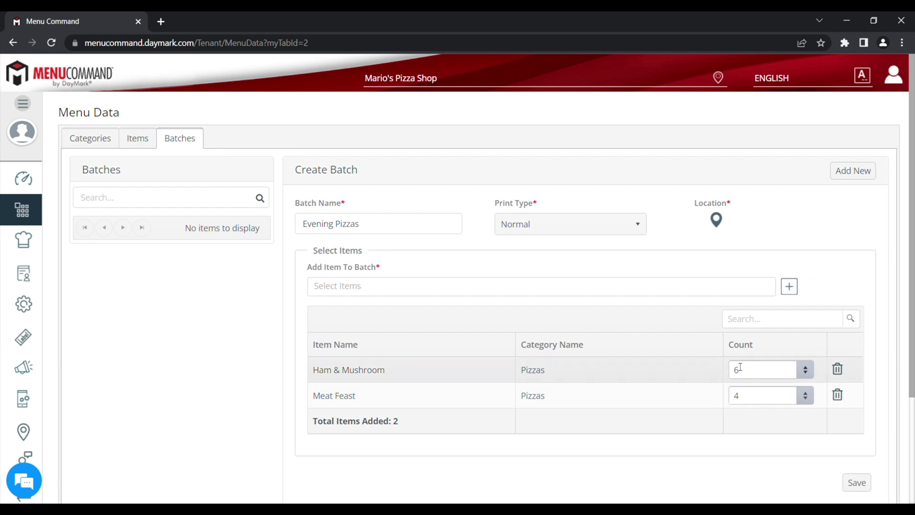
scroll(737, 409, down, 2)
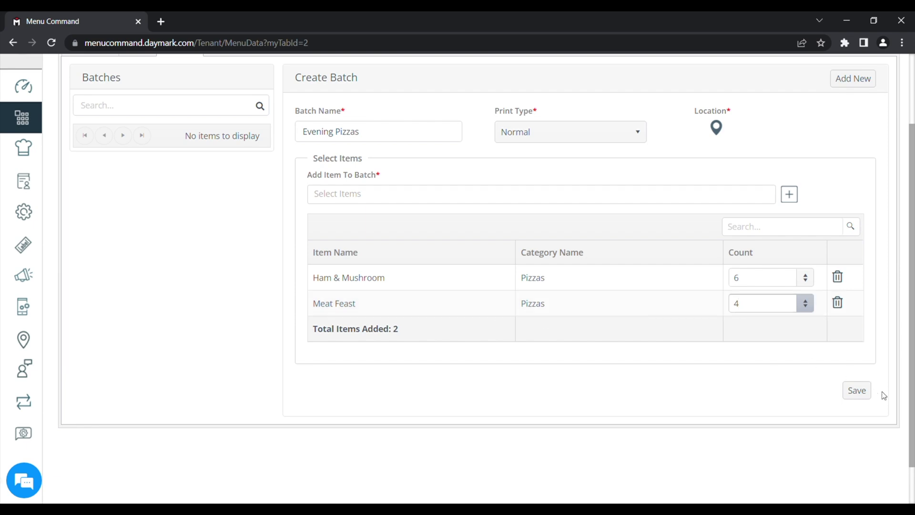
click(857, 390)
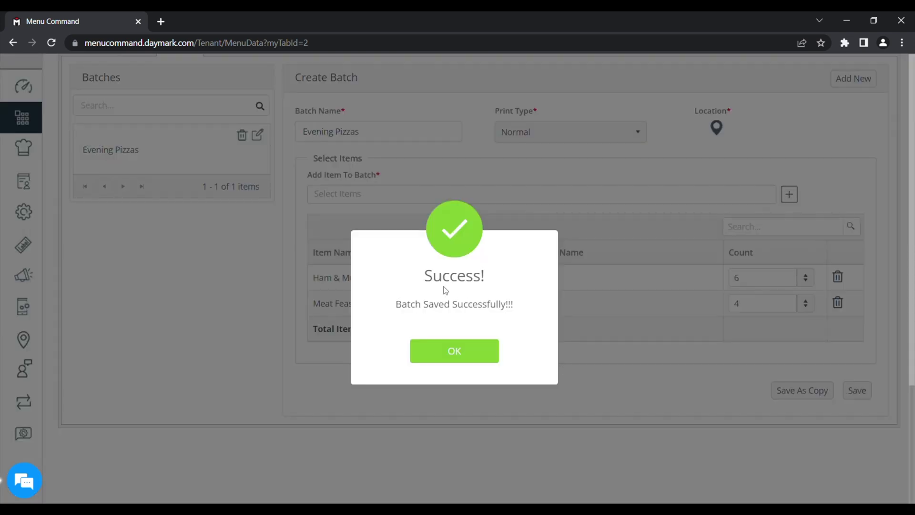
Step: Open the Evening Pizzas batch from Menu Pilot's Batch Print list, declining Bluetooth access
click(455, 351)
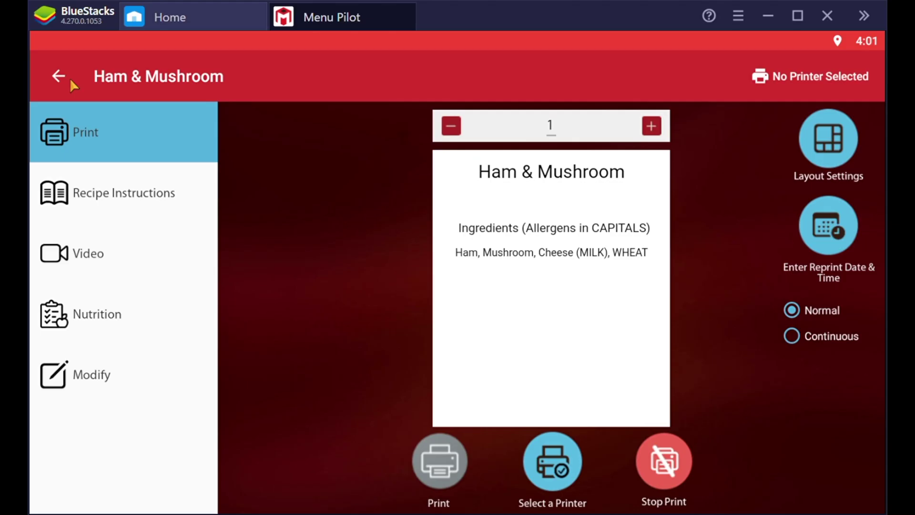
click(69, 79)
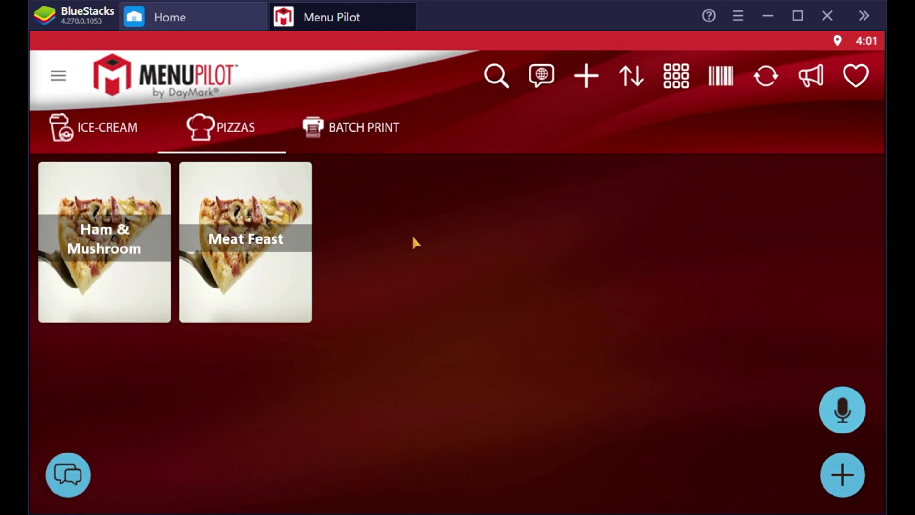
click(371, 134)
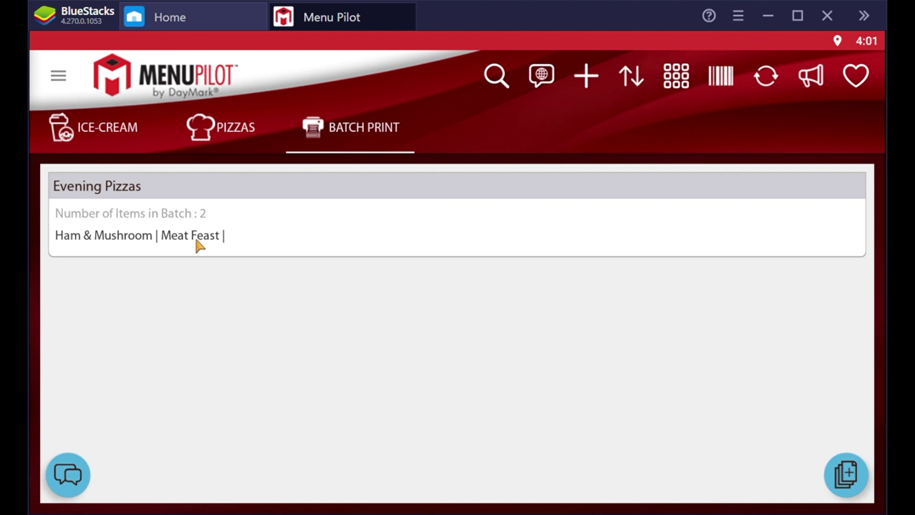
click(264, 222)
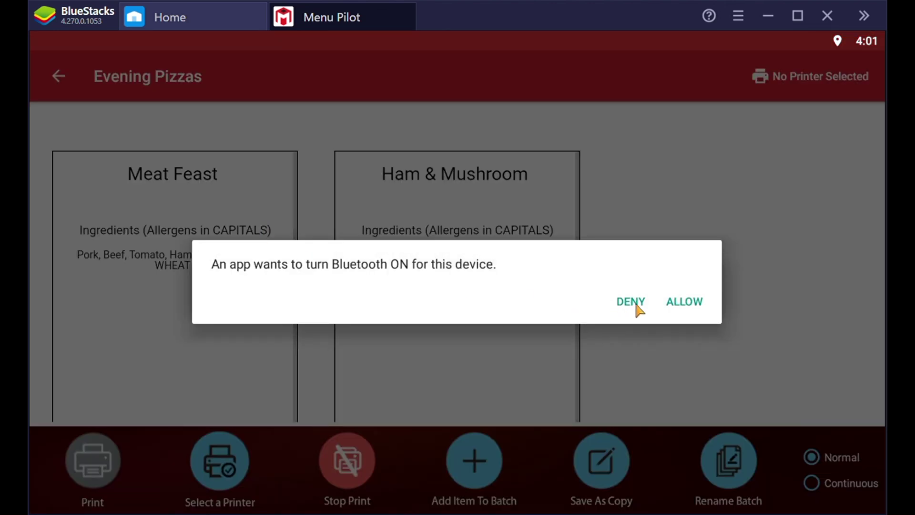
click(633, 304)
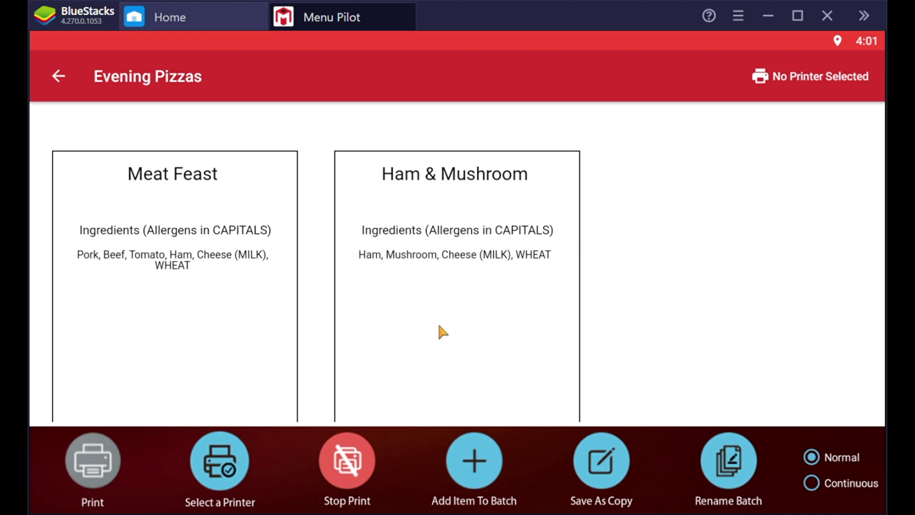
mouse_move(425, 353)
mouse_down()
mouse_move(435, 179)
mouse_move(433, 342)
mouse_up()
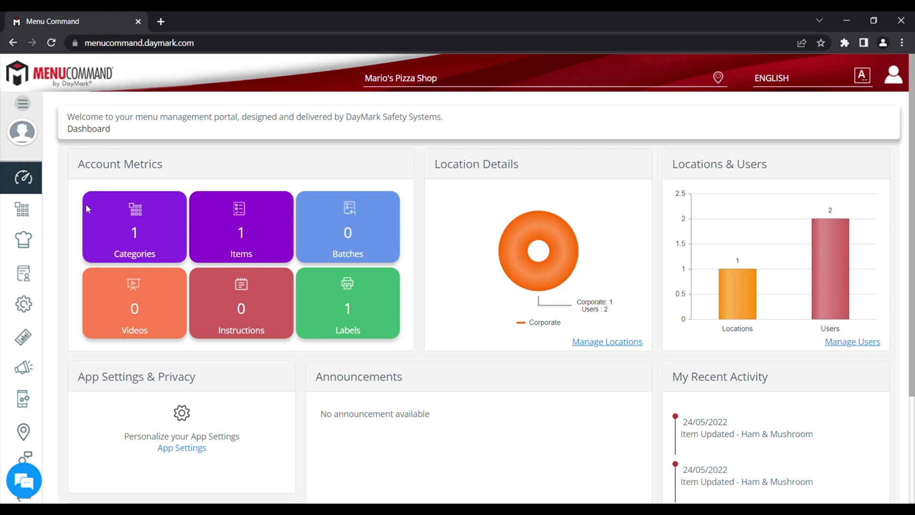
Step: Go to User Details in the sidebar to reach the Manage Users page
mouse_move(37, 206)
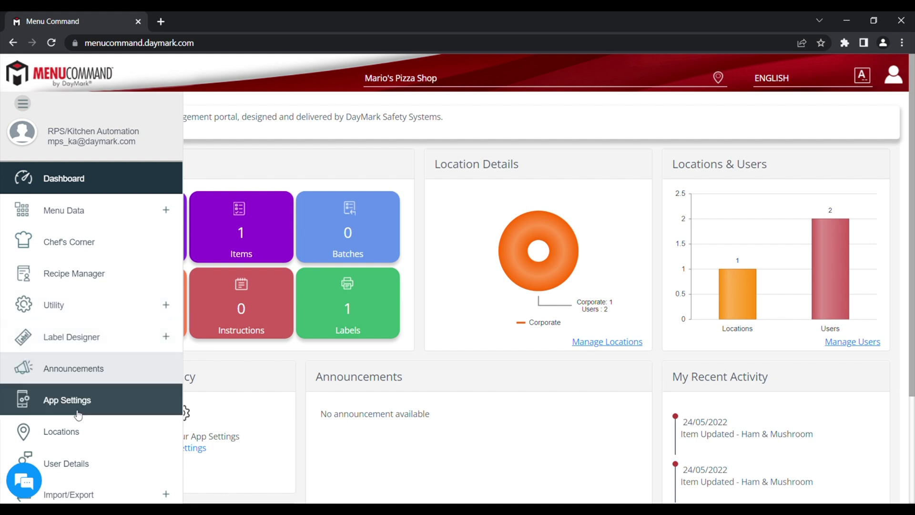
click(78, 467)
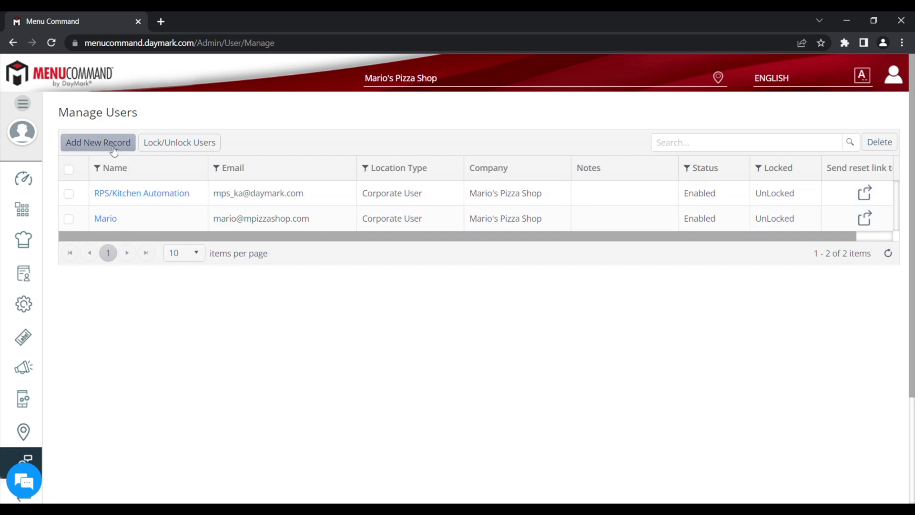
Step: Start a new user record with the user's e-mail, company Mario's Pizza Shop and a store name
click(103, 146)
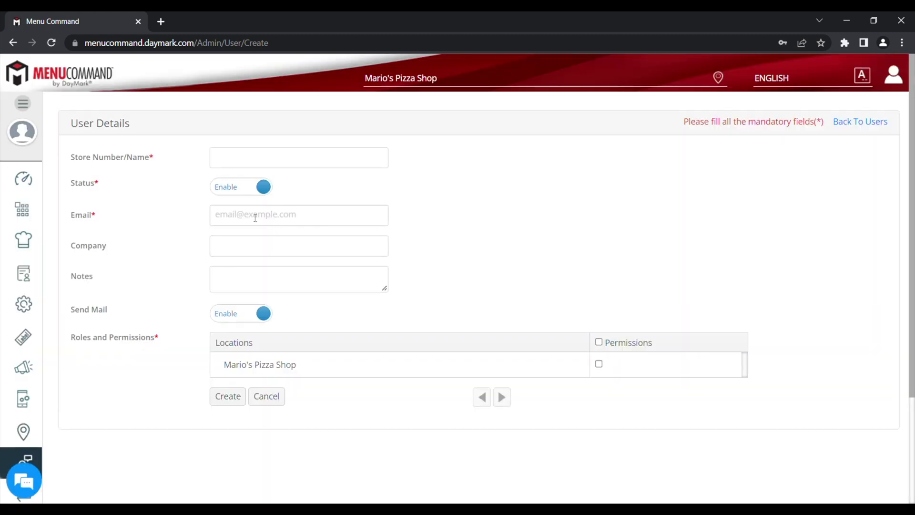
click(261, 242)
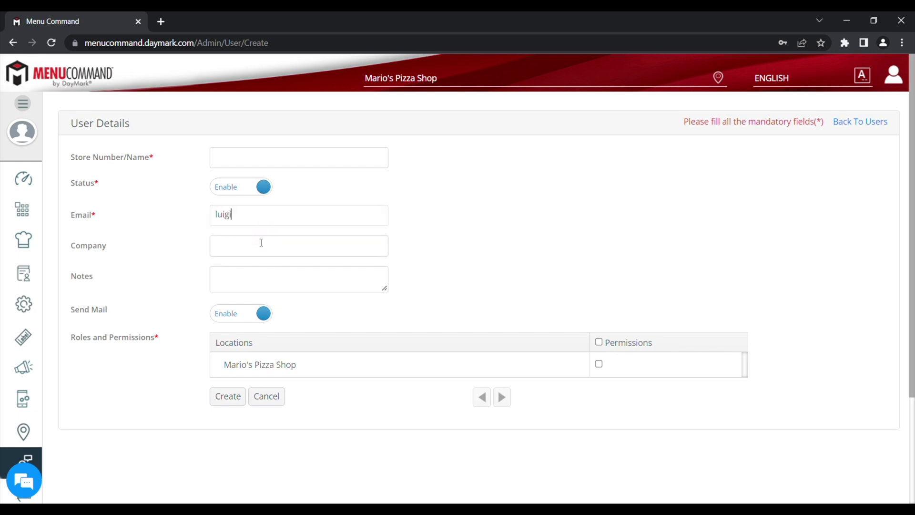
text(Mario)
text('s Pizza)
text( Shop)
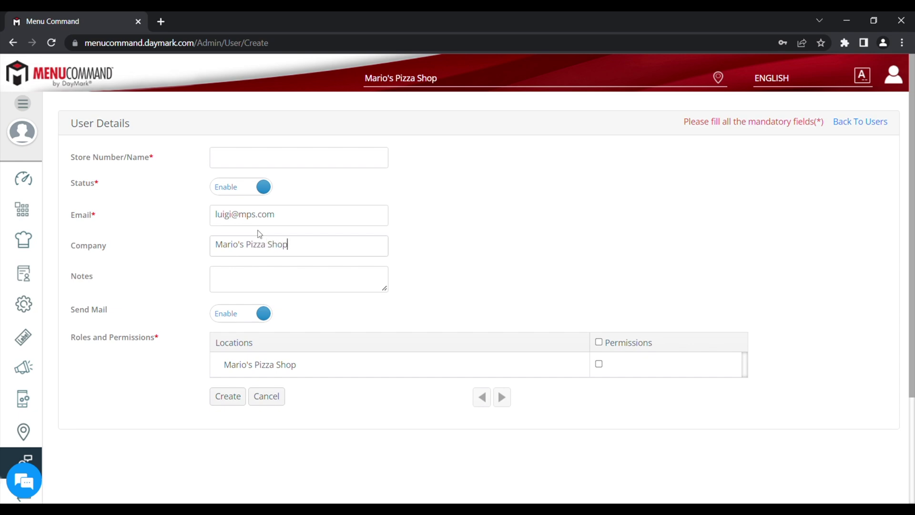
click(259, 162)
text(4uigi)
Step: Grant all-locations and Mario's Pizza Shop permissions, then create the user
click(599, 342)
click(599, 342)
click(600, 366)
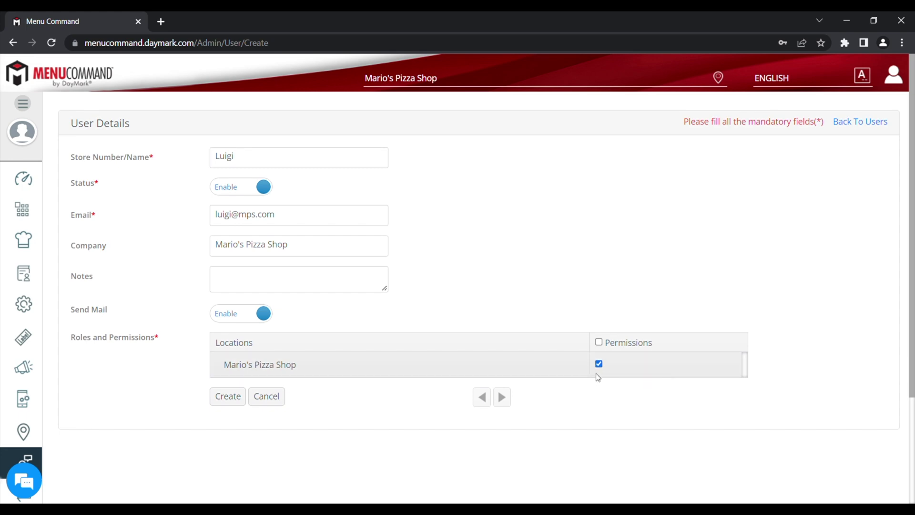
click(599, 342)
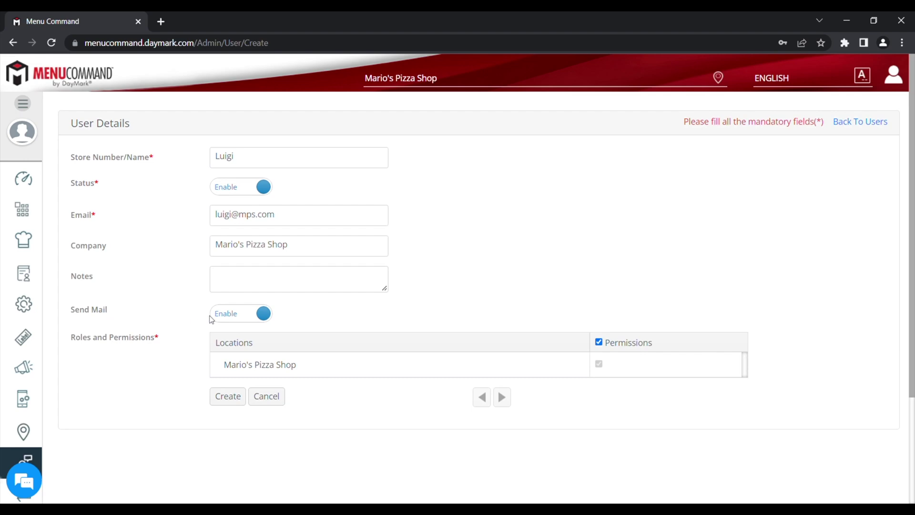
click(231, 396)
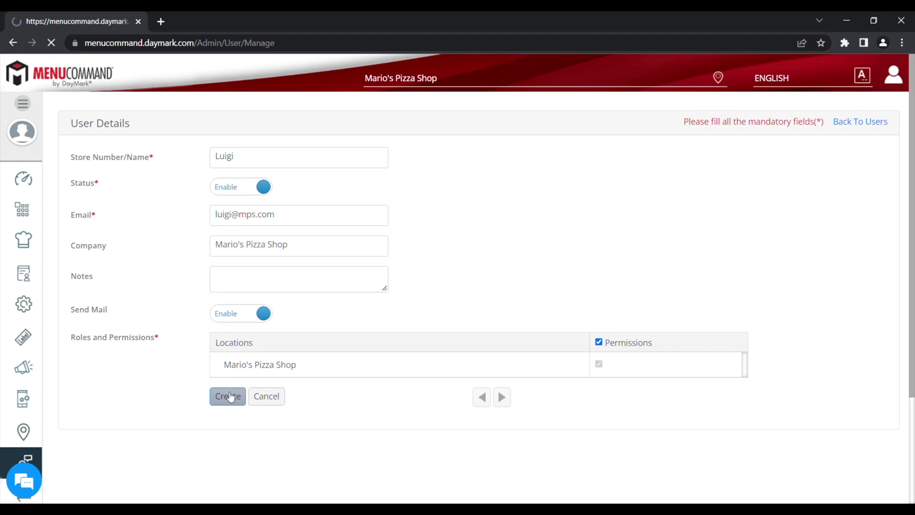